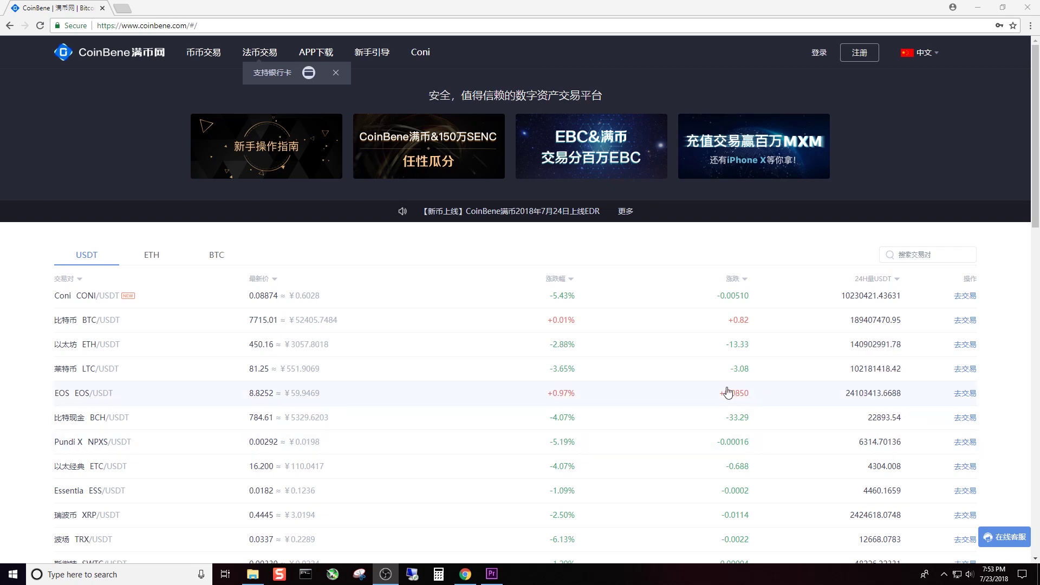
Step: Bring up the interface language list from the 中文 selector at the top right of the homepage
{"action": "mouse_move", "coordinate": [927, 53]}
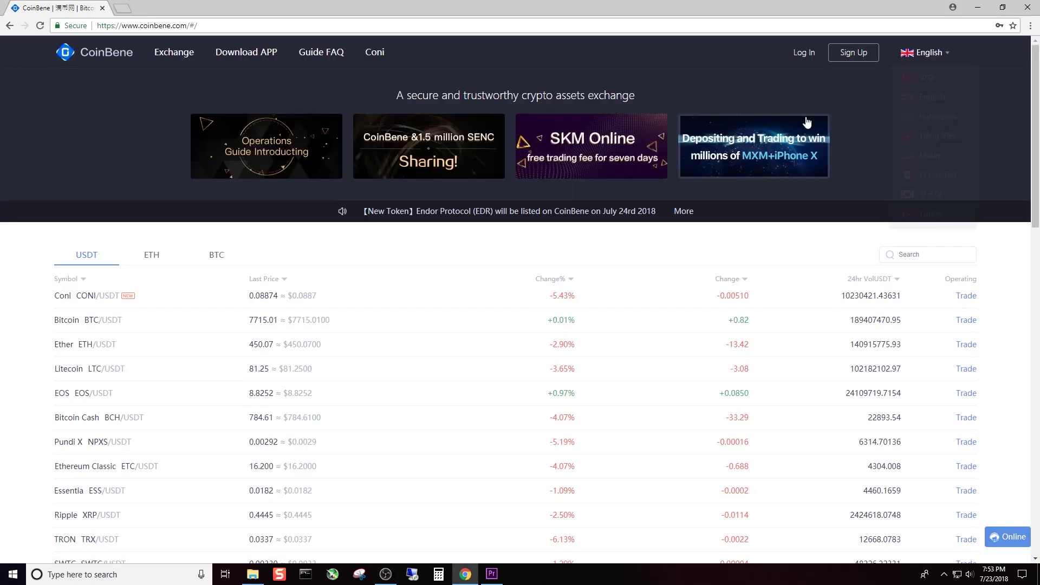
Step: Browse the English coin table, return to the top, and open the Sign Up form
{"action": "scroll", "coordinate": [585, 212], "scroll_direction": "down", "scroll_amount": 6}
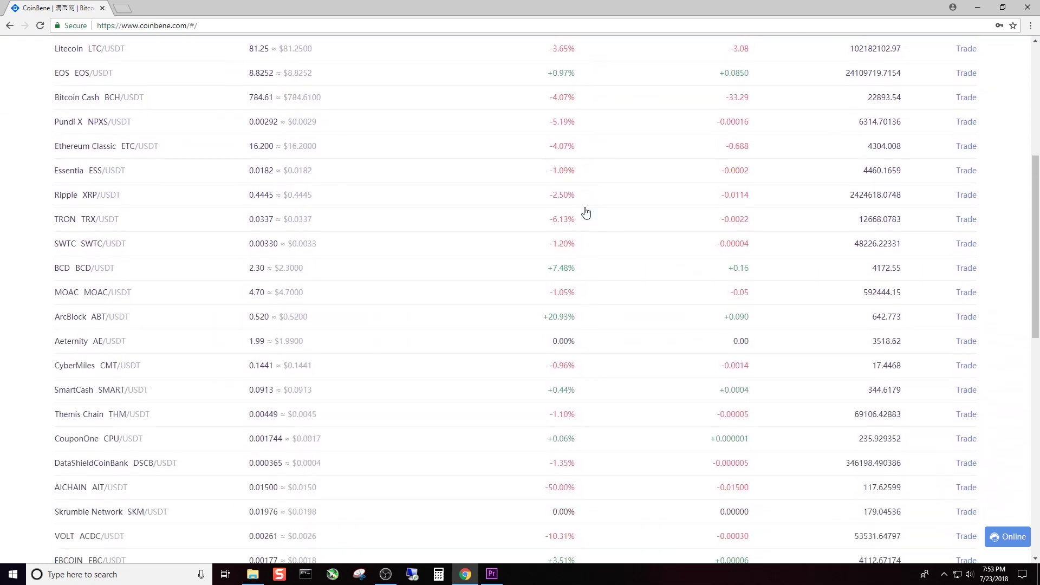
{"action": "scroll", "coordinate": [585, 211], "scroll_direction": "up", "scroll_amount": 6}
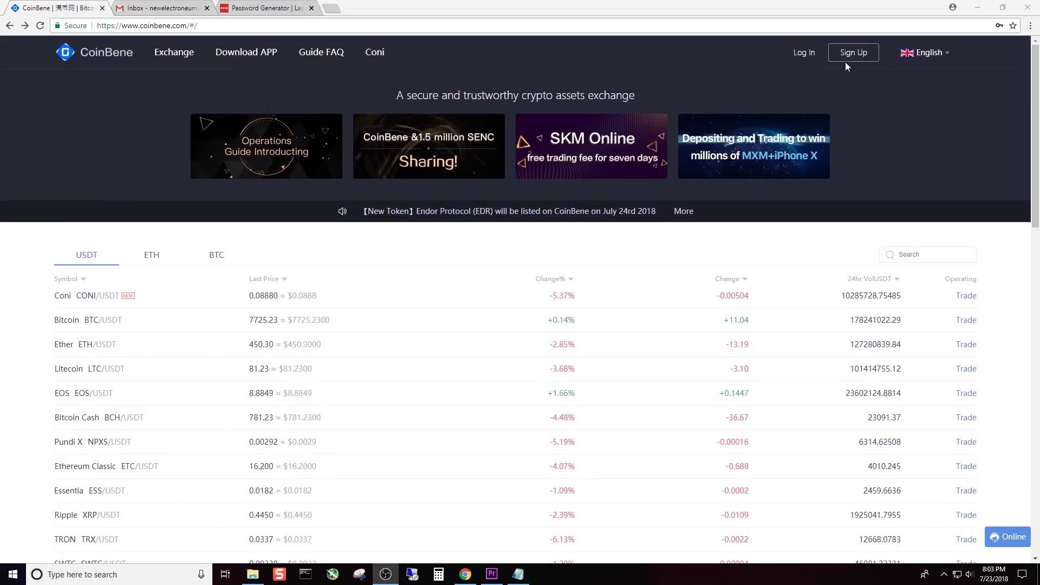
{"action": "left_click", "coordinate": [849, 53]}
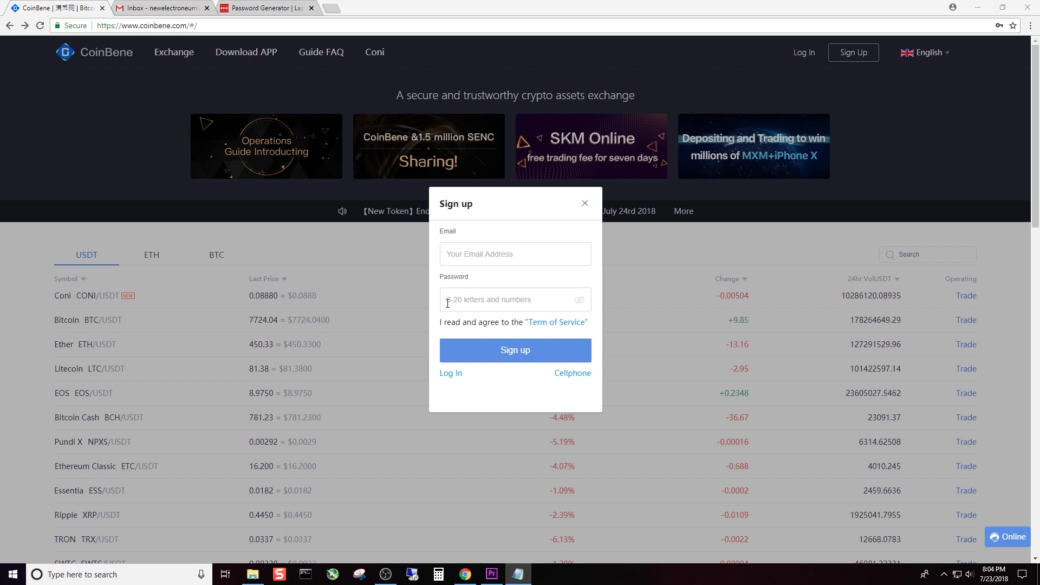
Step: Paste the account's e-mail into the Email field, then move on to the password generator
{"action": "right_click", "coordinate": [467, 260]}
{"action": "left_click", "coordinate": [492, 323]}
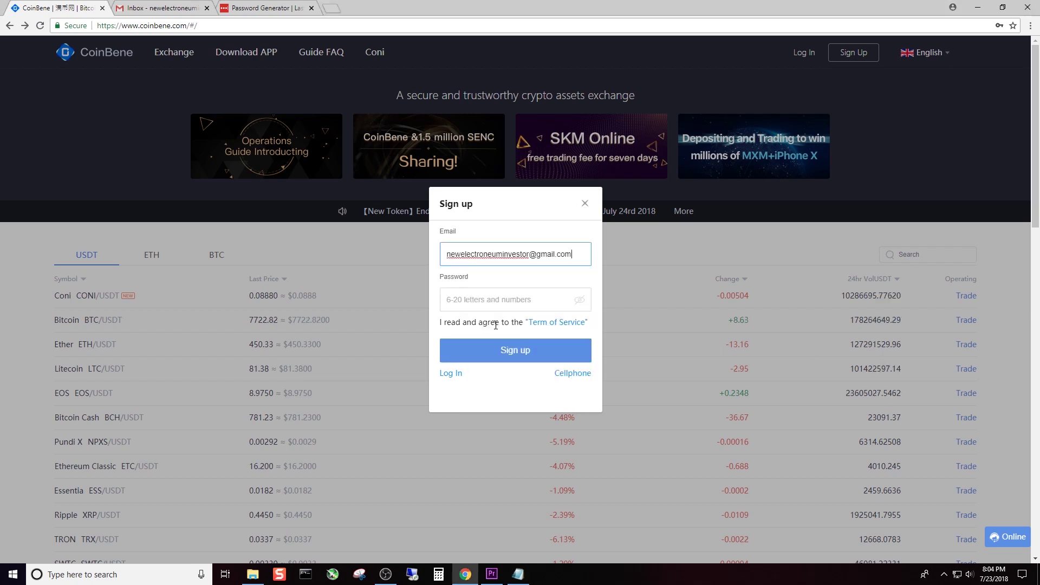
{"action": "left_click", "coordinate": [539, 300]}
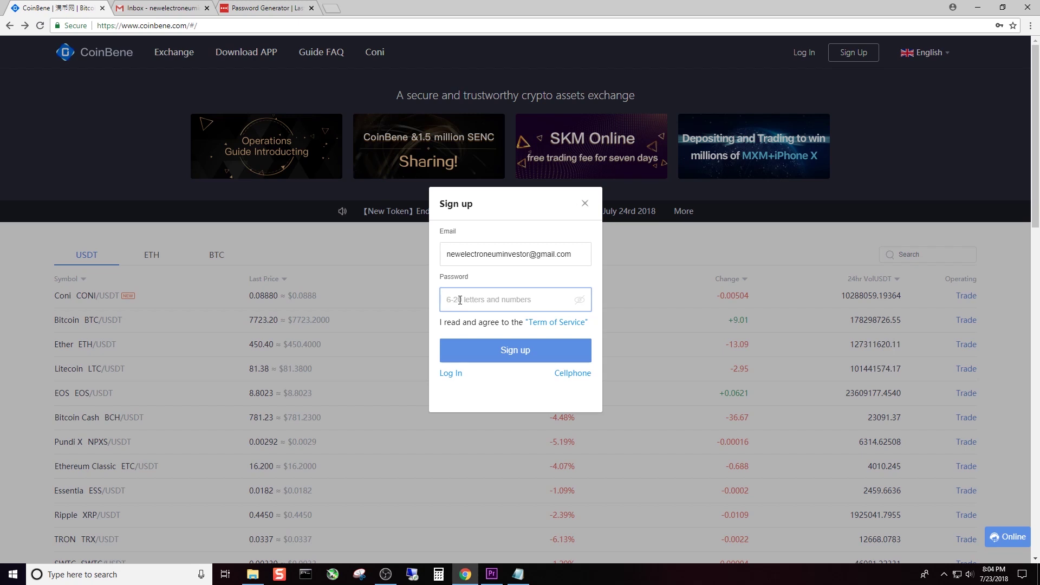
{"action": "left_click", "coordinate": [268, 10]}
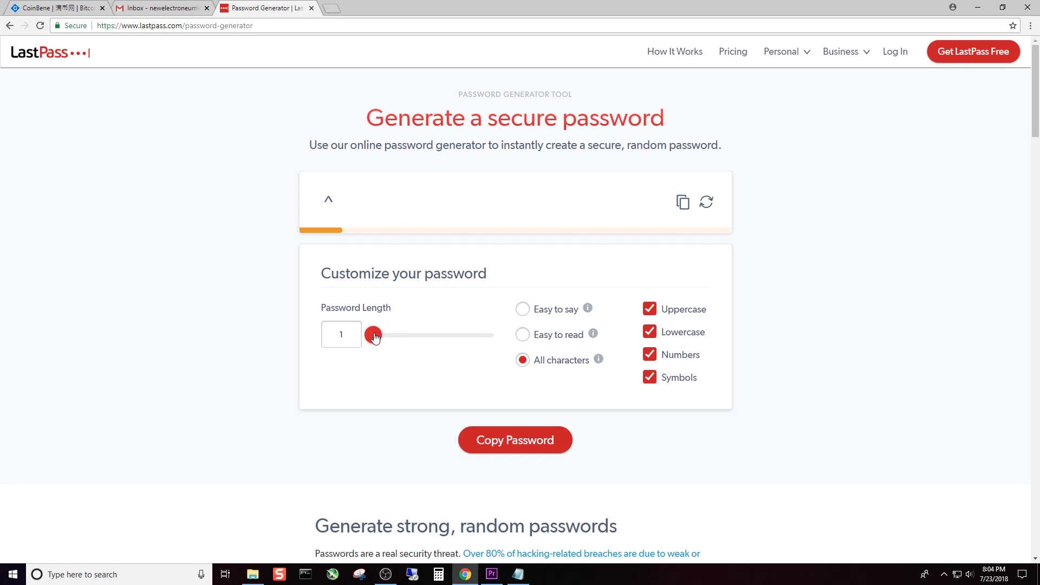
Step: Set the LastPass password length to 20 and generate several new passwords
{"action": "left_click_drag", "start_coordinate": [373, 335], "coordinate": [425, 336]}
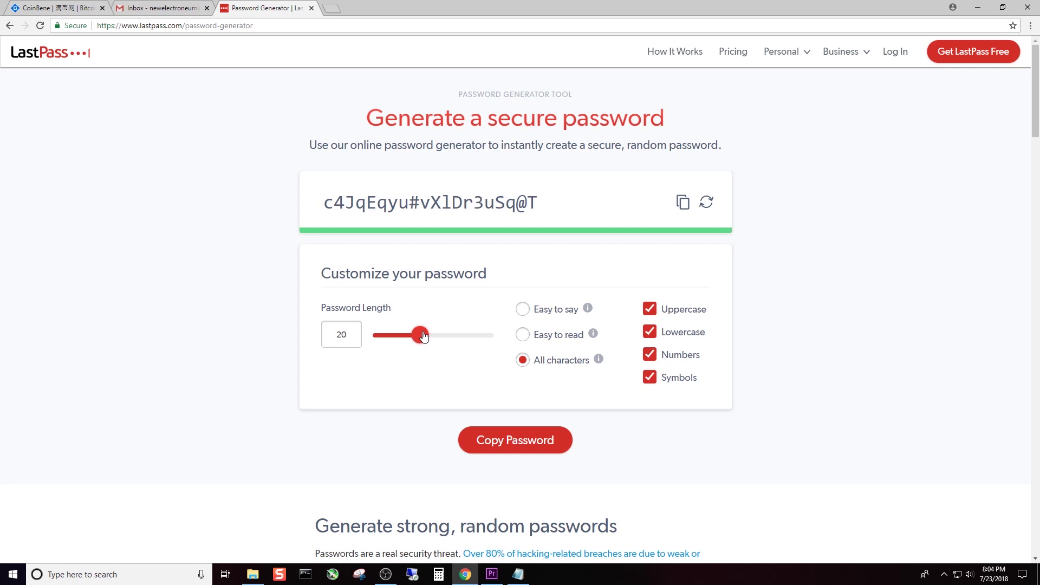
{"action": "left_click", "coordinate": [705, 207]}
{"action": "left_click", "coordinate": [705, 209]}
{"action": "left_click", "coordinate": [706, 210]}
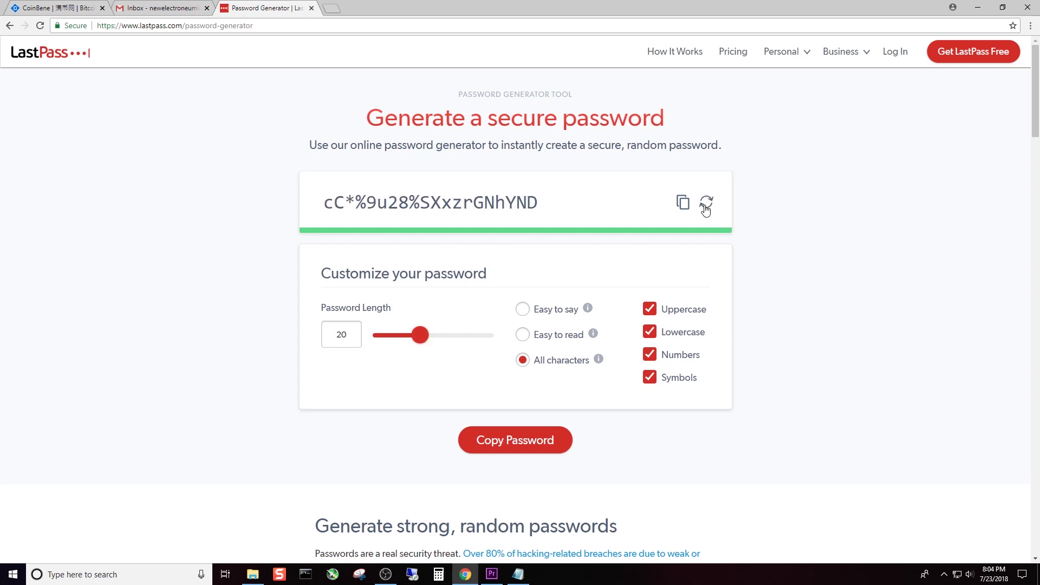
{"action": "left_click", "coordinate": [706, 210]}
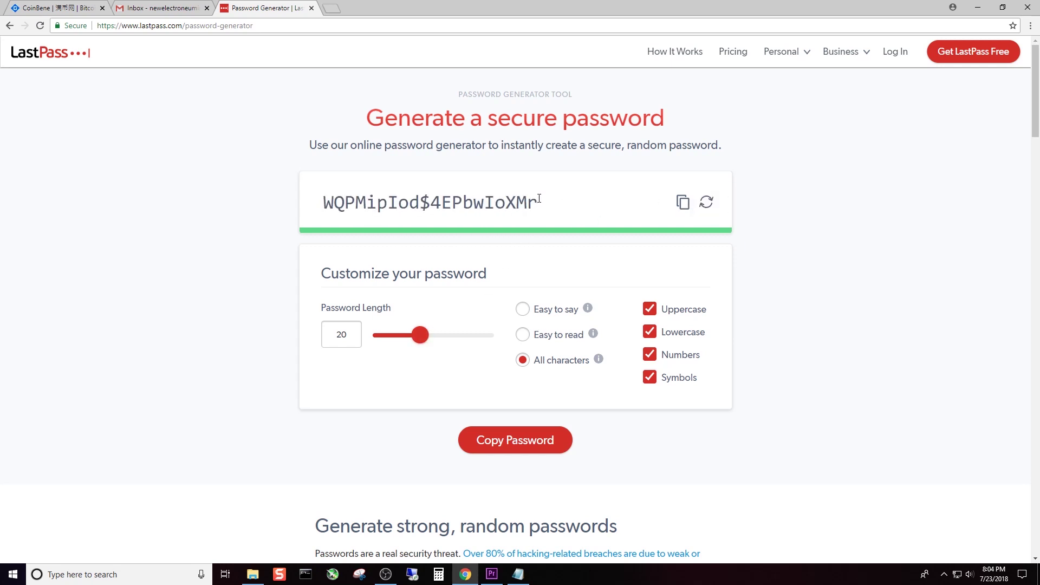
Step: Select and copy the generated password, dismissing the LastPass promotion popup
{"action": "left_click_drag", "start_coordinate": [538, 200], "coordinate": [325, 205]}
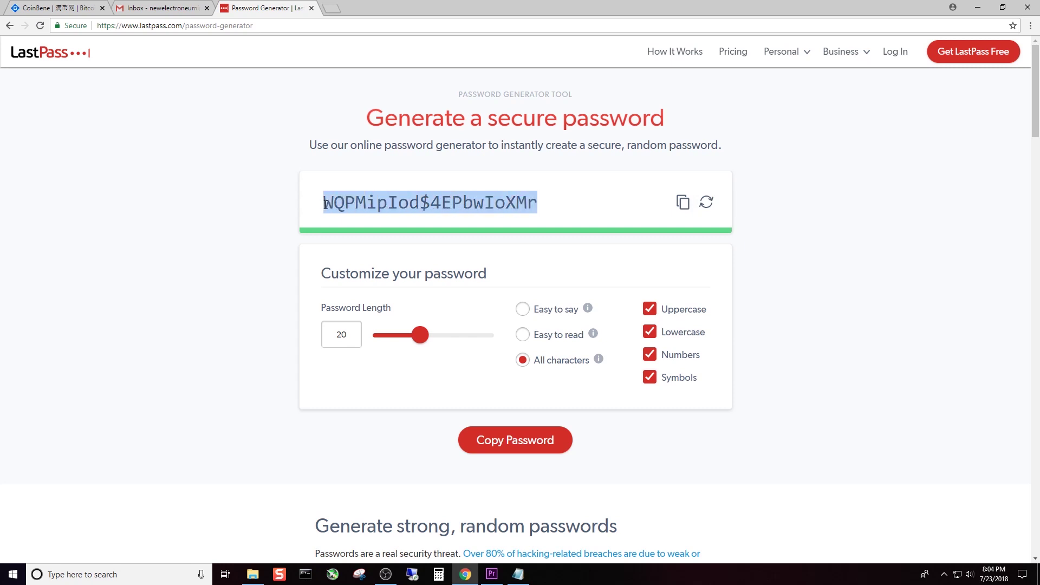
{"action": "left_click", "coordinate": [682, 206]}
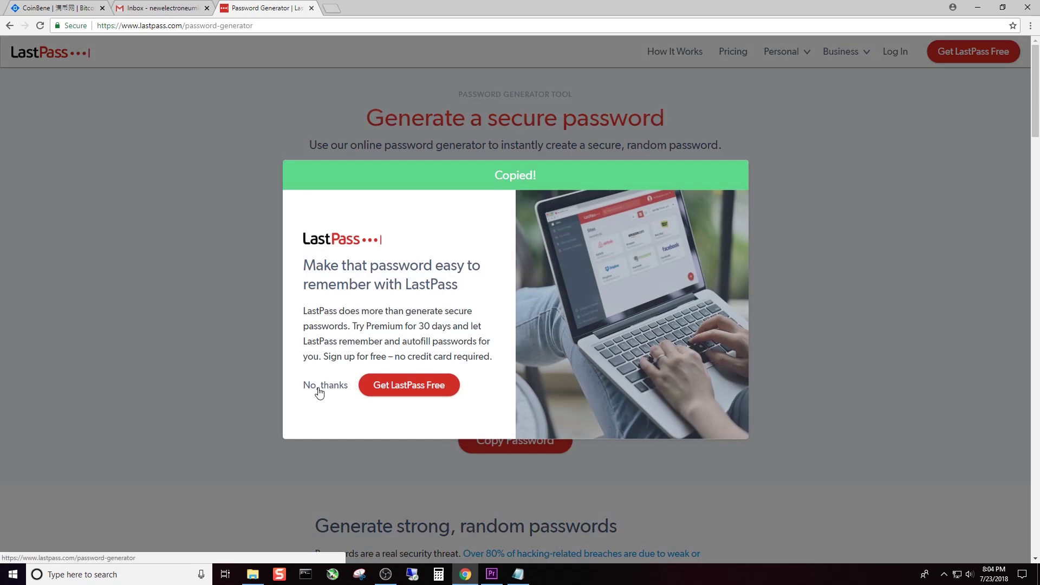
{"action": "left_click", "coordinate": [319, 389]}
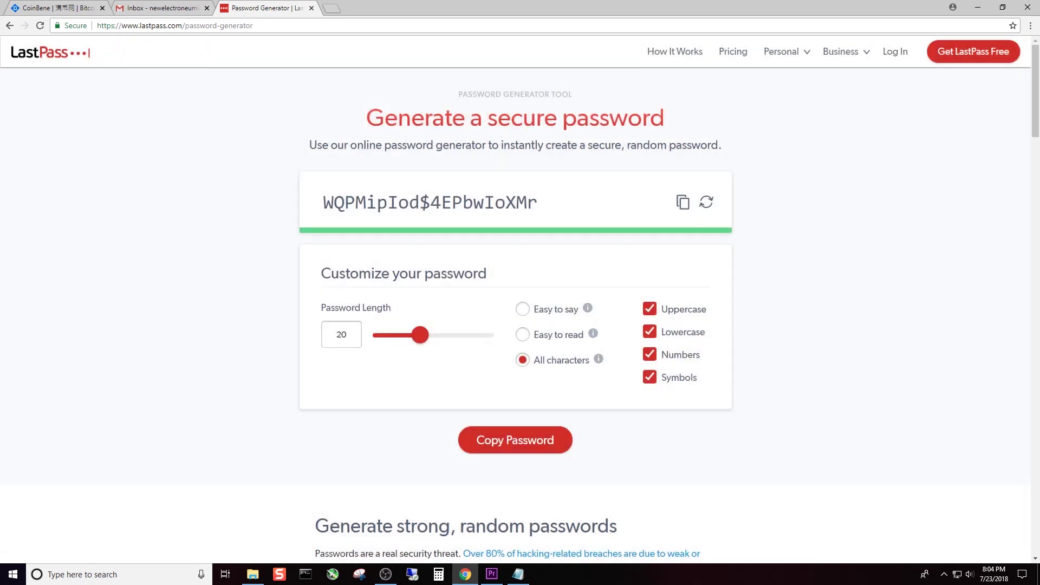
{"action": "key", "text": "alt+Tab"}
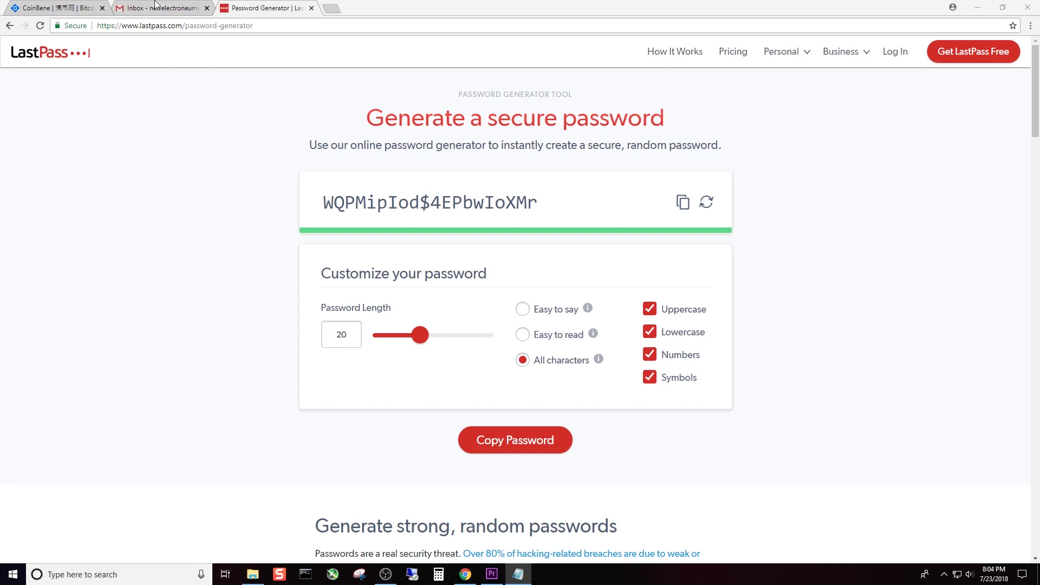
Step: Paste the copied password into CoinBene's Password field, submit sign-up, and decline Chrome saving it
{"action": "left_click", "coordinate": [87, 10]}
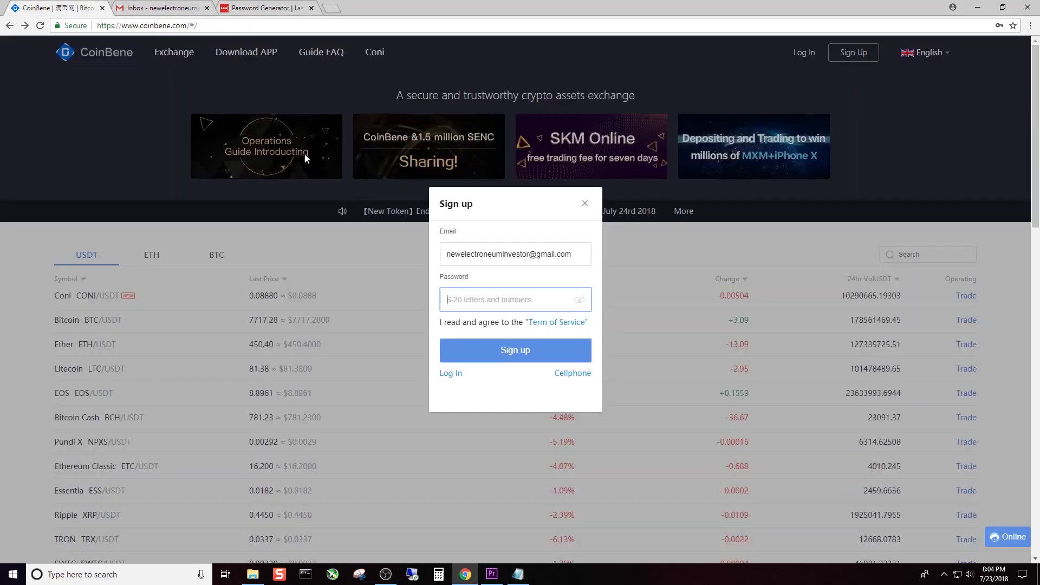
{"action": "right_click", "coordinate": [476, 303]}
{"action": "left_click", "coordinate": [504, 356]}
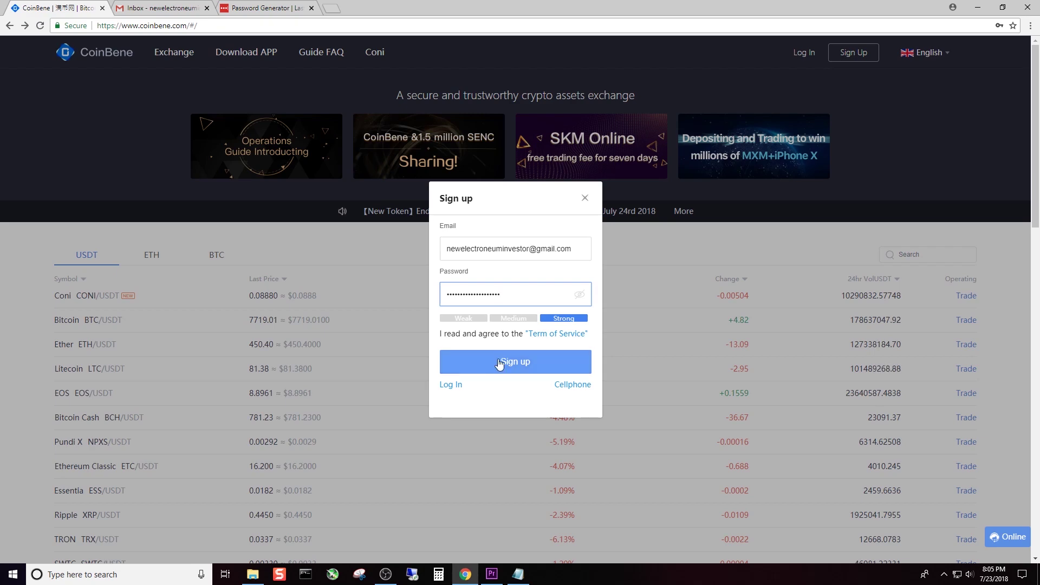
{"action": "left_click", "coordinate": [499, 362]}
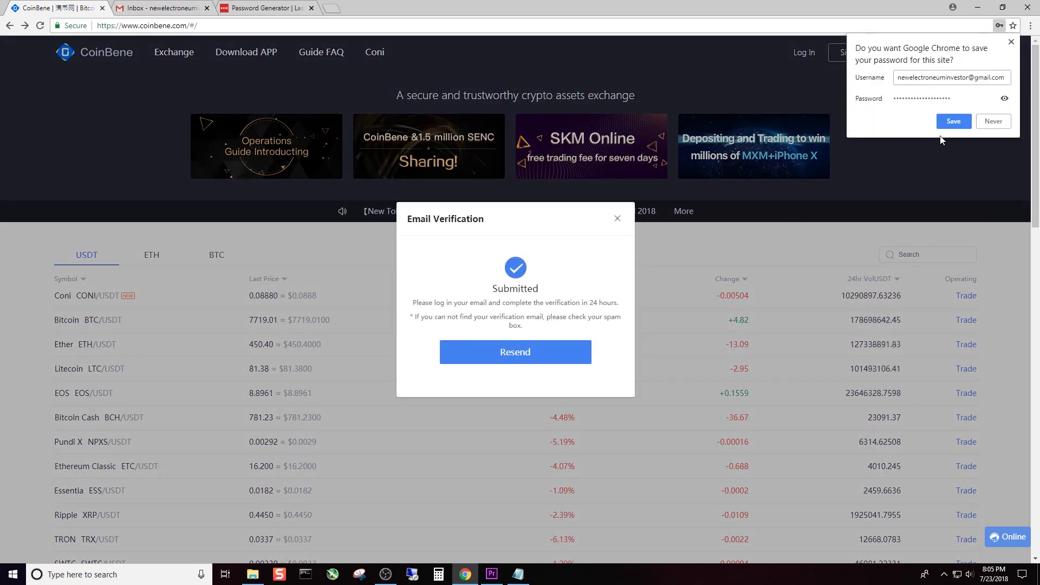
{"action": "left_click", "coordinate": [993, 121]}
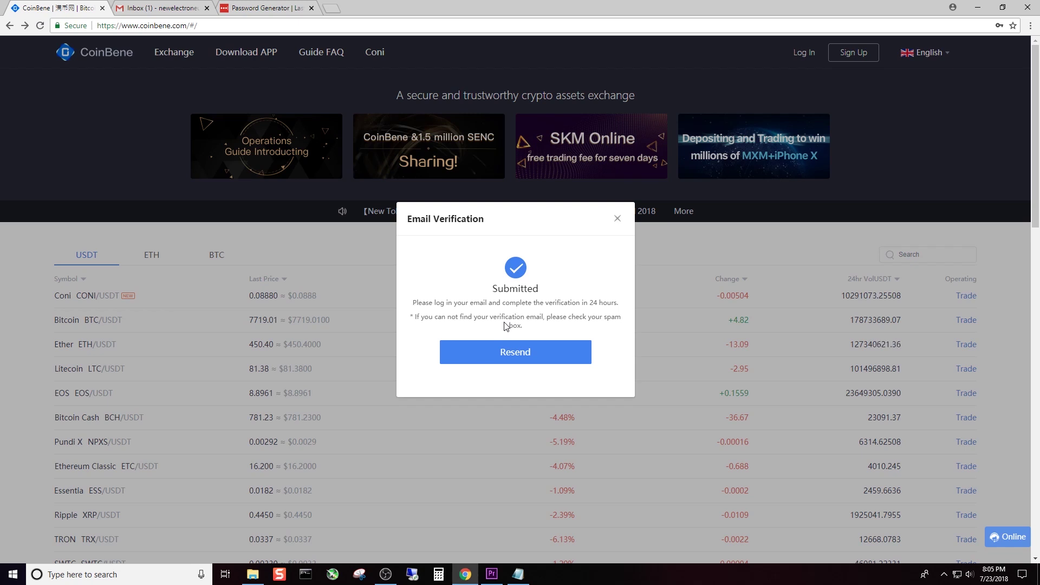
Step: Open the CoinBene Email Verification message in Gmail, check the CoinBene tab, and return to it
{"action": "left_click", "coordinate": [156, 9]}
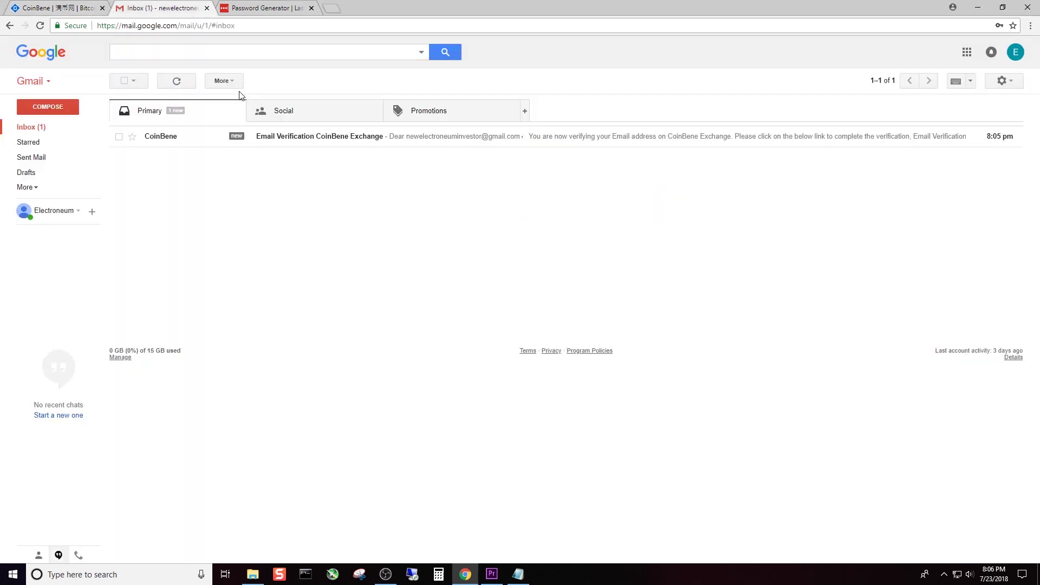
{"action": "left_click", "coordinate": [172, 140]}
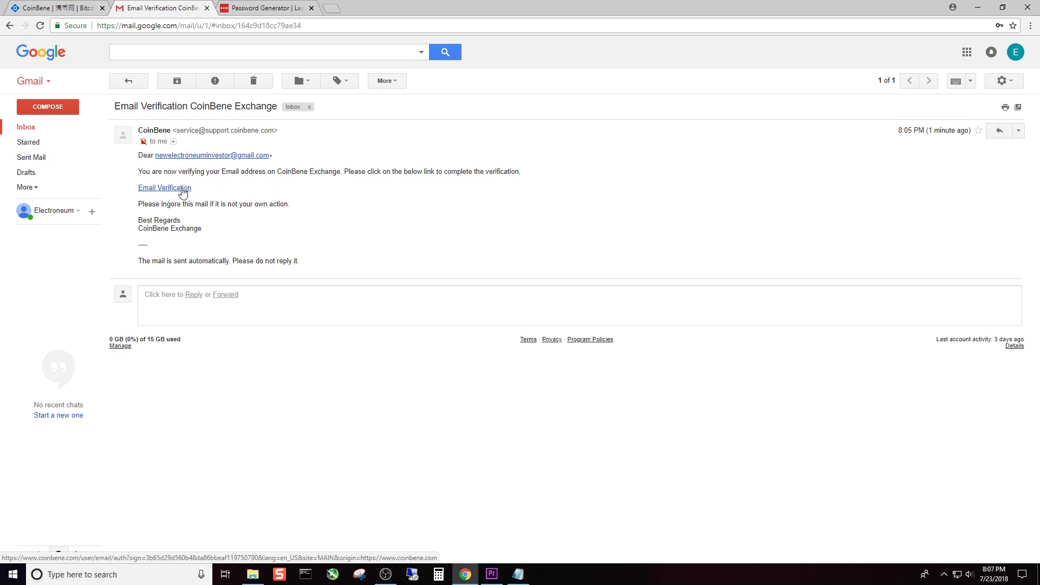
{"action": "left_click", "coordinate": [80, 11]}
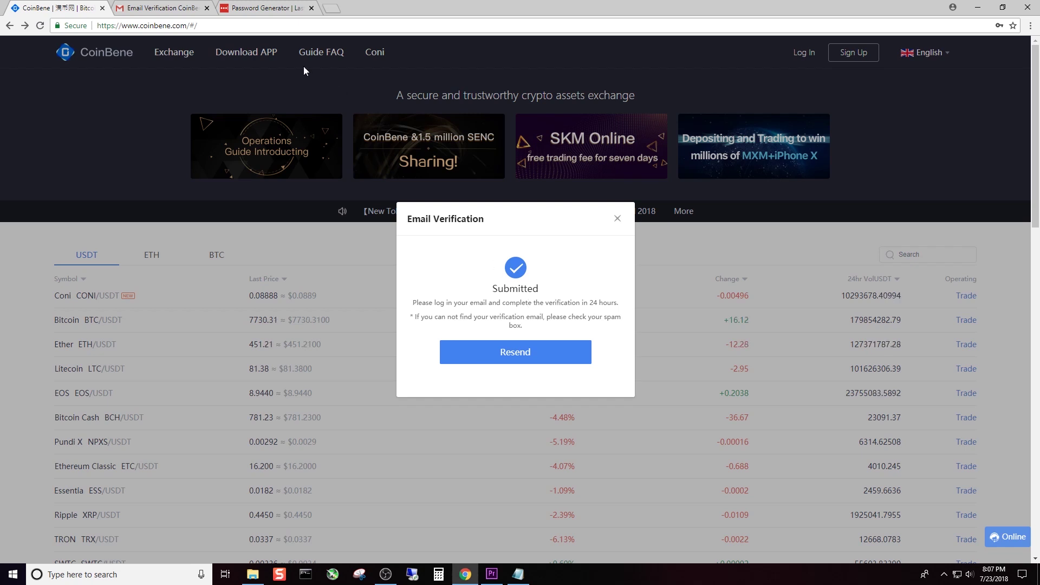
{"action": "left_click", "coordinate": [169, 9]}
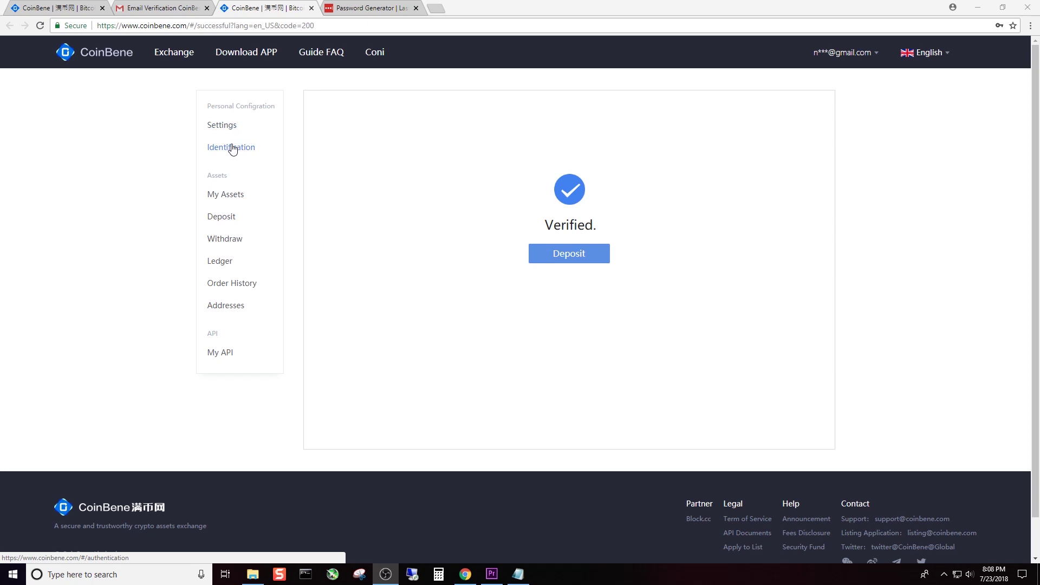
Step: Follow the e-mail's verification link to open CoinBene's Verified page in a new tab
{"action": "left_click", "coordinate": [232, 149]}
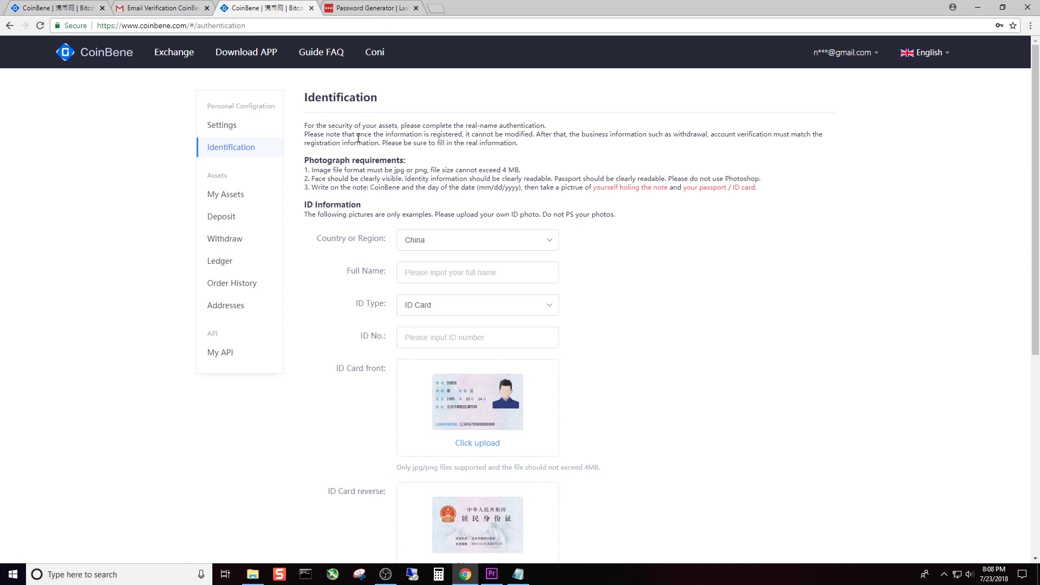
Step: Scroll through the Identification page's real-name ID and photo upload form, then go to My Assets
{"action": "scroll", "coordinate": [587, 265], "scroll_direction": "down", "scroll_amount": 1}
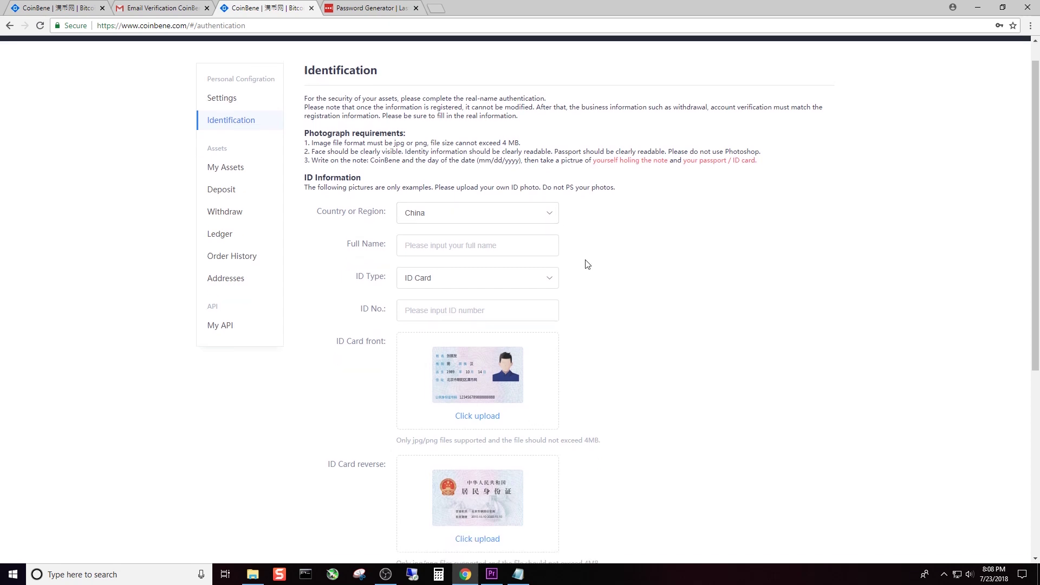
{"action": "scroll", "coordinate": [587, 264], "scroll_direction": "down", "scroll_amount": 3}
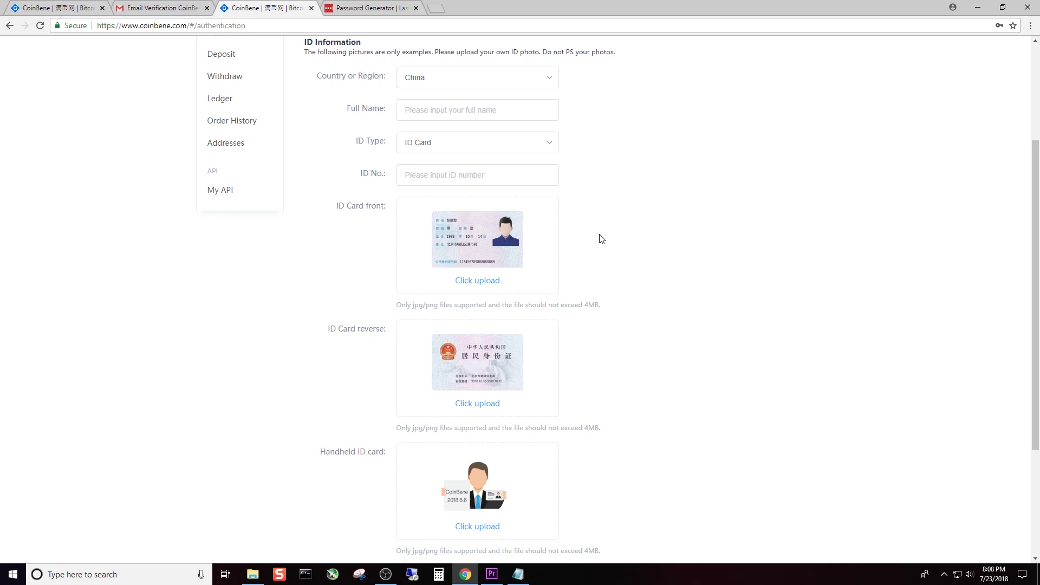
{"action": "scroll", "coordinate": [600, 236], "scroll_direction": "up", "scroll_amount": 2}
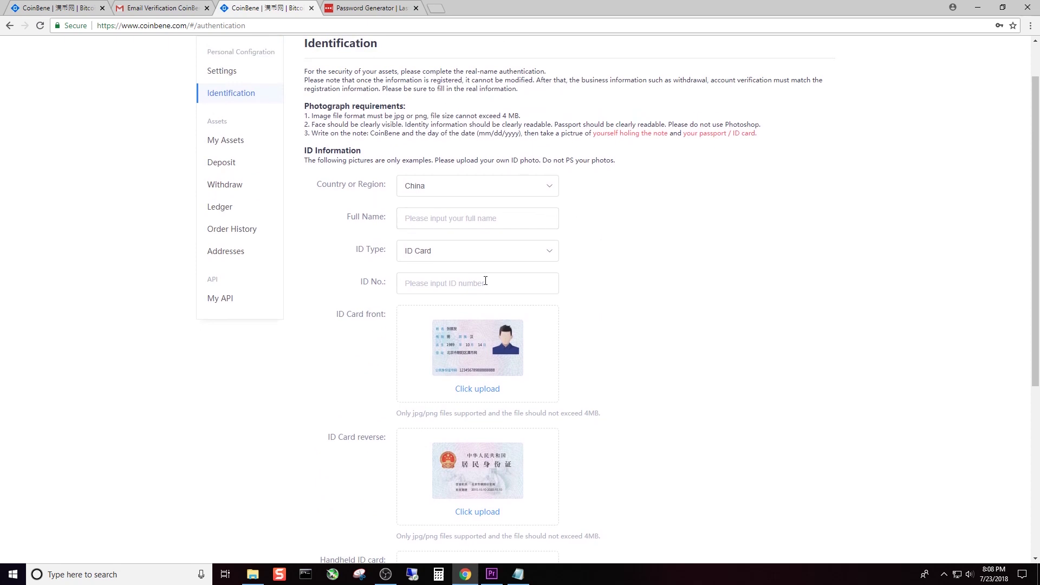
{"action": "scroll", "coordinate": [520, 332], "scroll_direction": "down", "scroll_amount": 4}
{"action": "scroll", "coordinate": [523, 332], "scroll_direction": "down", "scroll_amount": 2}
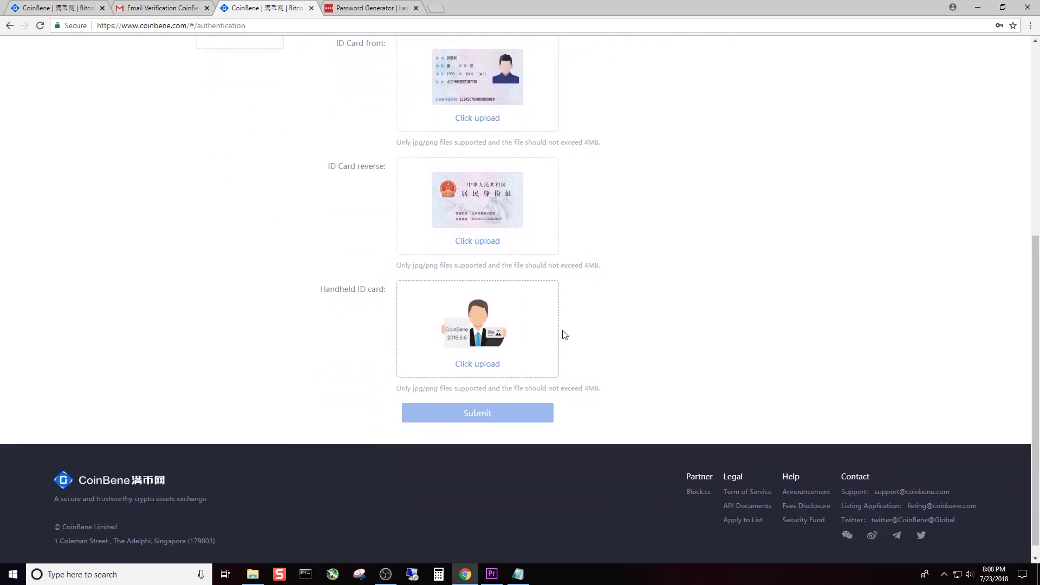
{"action": "scroll", "coordinate": [562, 332], "scroll_direction": "up", "scroll_amount": 6}
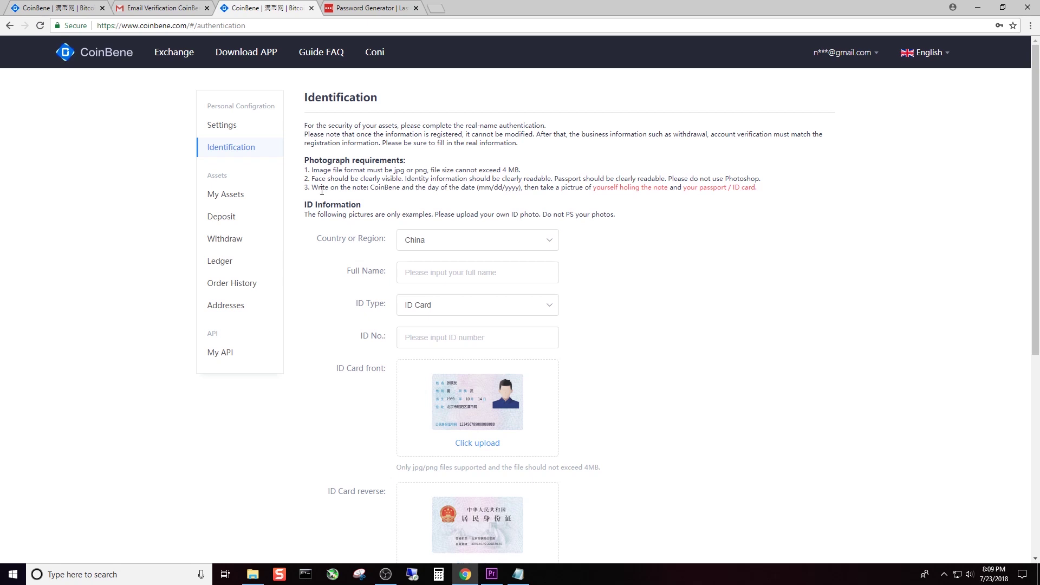
{"action": "left_click", "coordinate": [233, 195]}
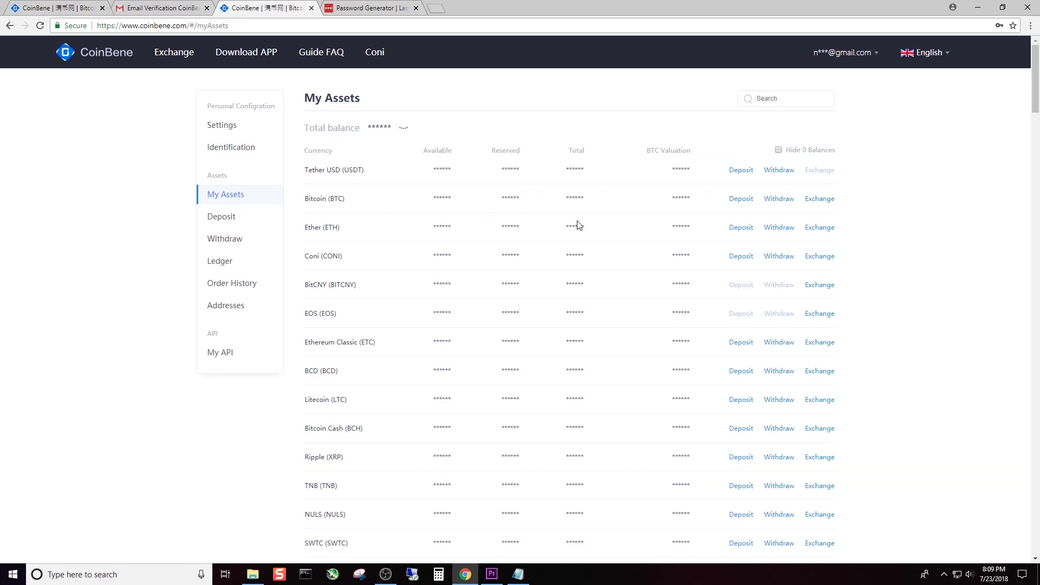
{"action": "scroll", "coordinate": [559, 215], "scroll_direction": "down", "scroll_amount": 10}
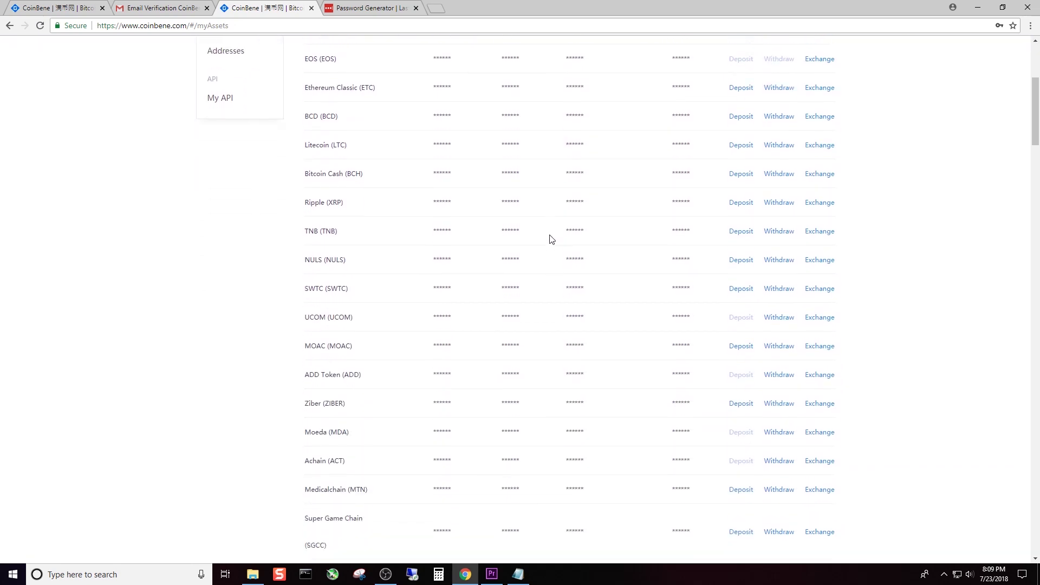
{"action": "scroll", "coordinate": [551, 240], "scroll_direction": "down", "scroll_amount": 13}
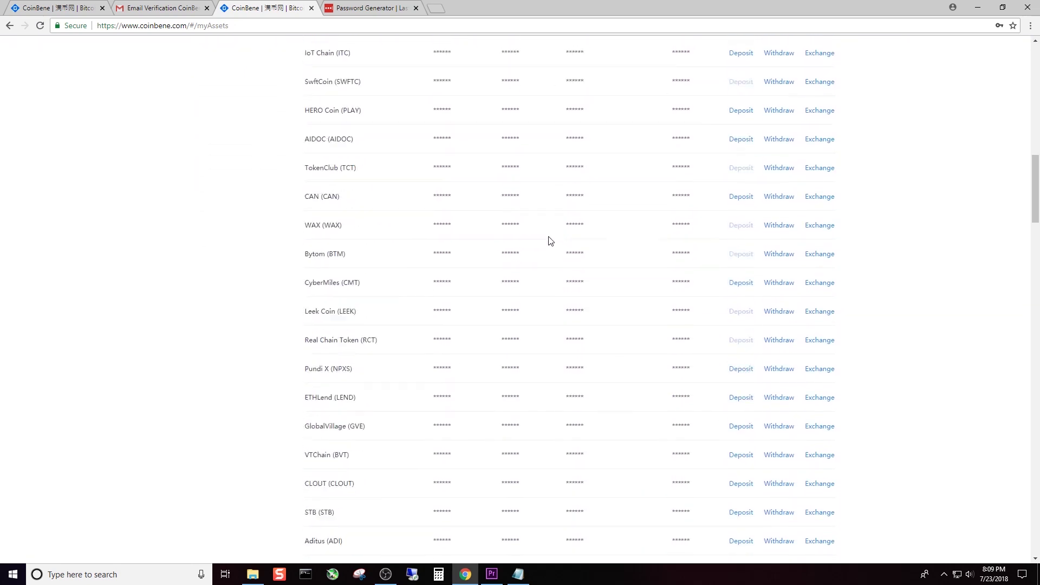
{"action": "scroll", "coordinate": [551, 240], "scroll_direction": "down", "scroll_amount": 19}
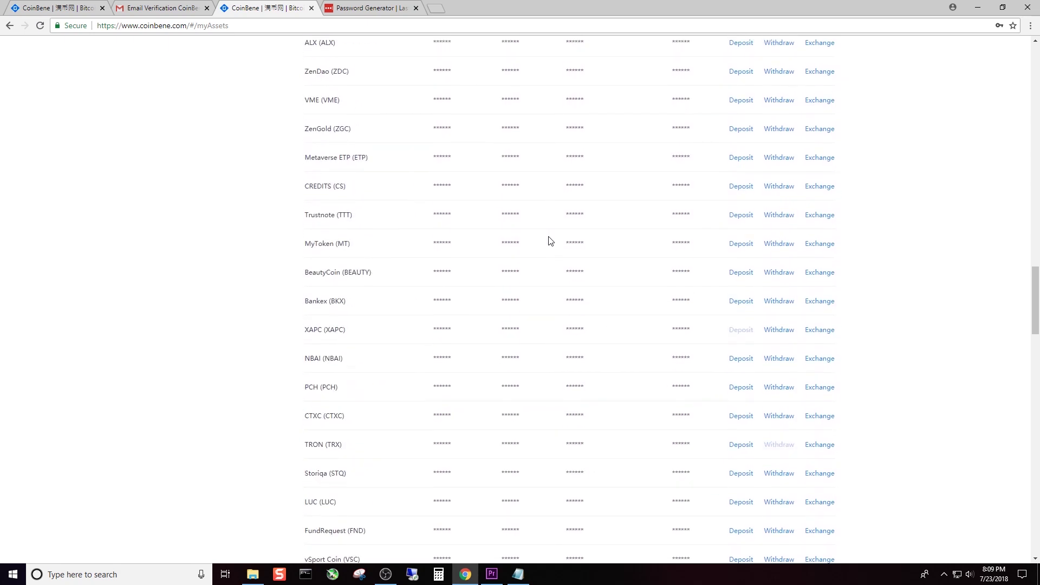
{"action": "scroll", "coordinate": [550, 240], "scroll_direction": "down", "scroll_amount": 15}
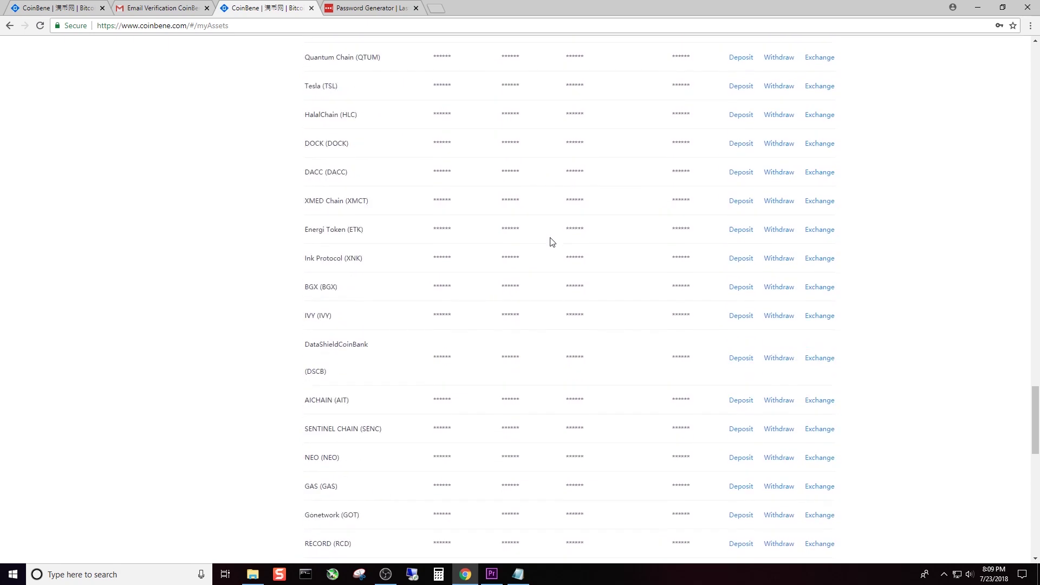
{"action": "scroll", "coordinate": [553, 241], "scroll_direction": "down", "scroll_amount": 4}
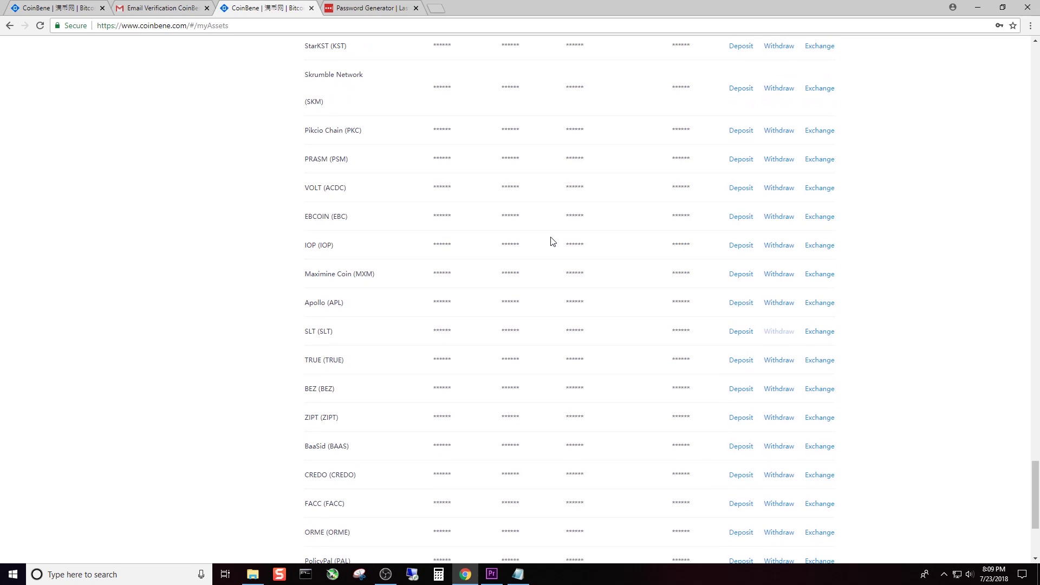
{"action": "scroll", "coordinate": [551, 240], "scroll_direction": "down", "scroll_amount": 4}
{"action": "scroll", "coordinate": [555, 213], "scroll_direction": "up", "scroll_amount": 20}
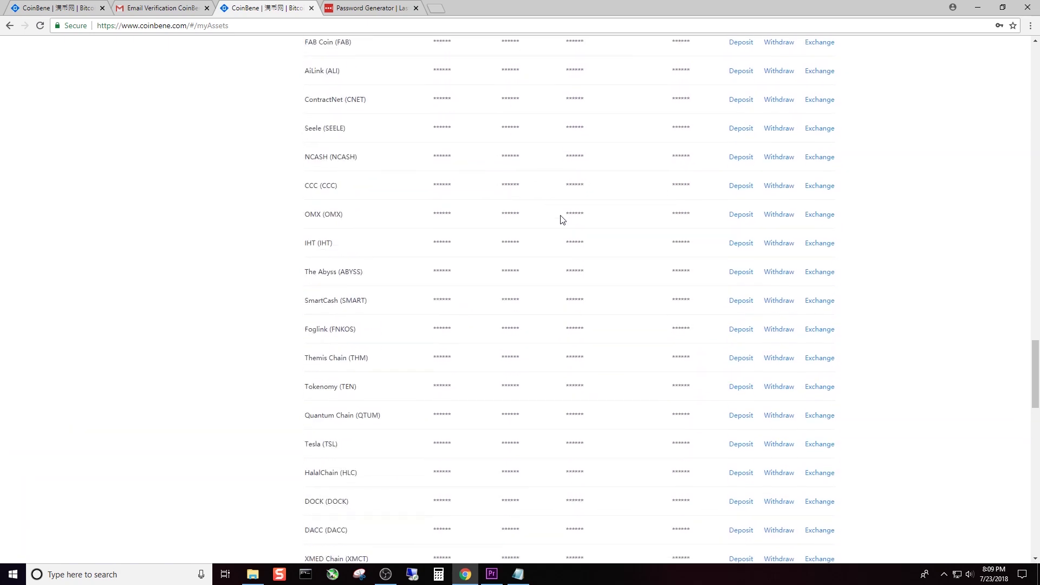
{"action": "scroll", "coordinate": [561, 218], "scroll_direction": "up", "scroll_amount": 20}
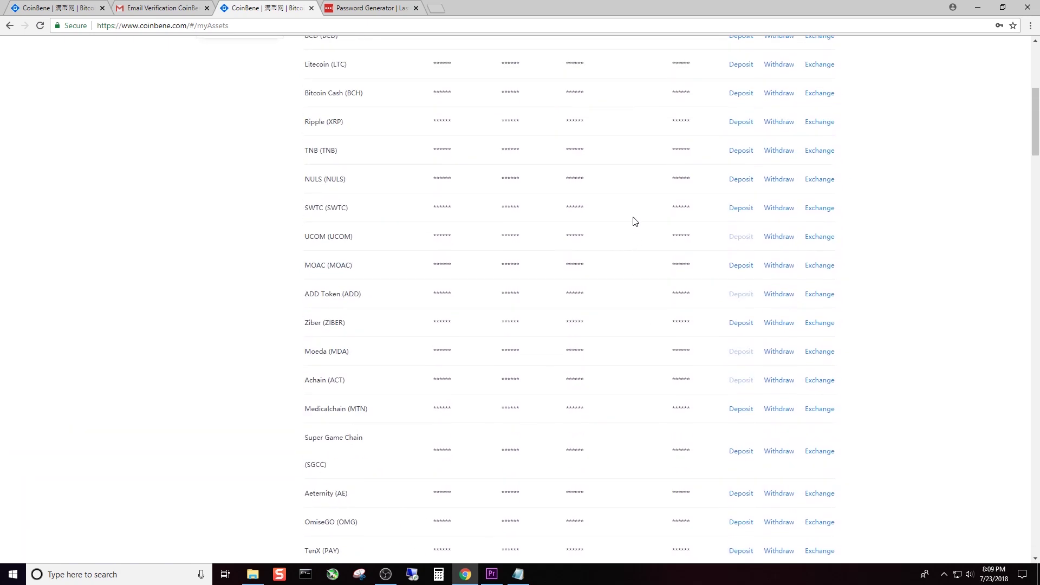
{"action": "scroll", "coordinate": [635, 221], "scroll_direction": "up", "scroll_amount": 6}
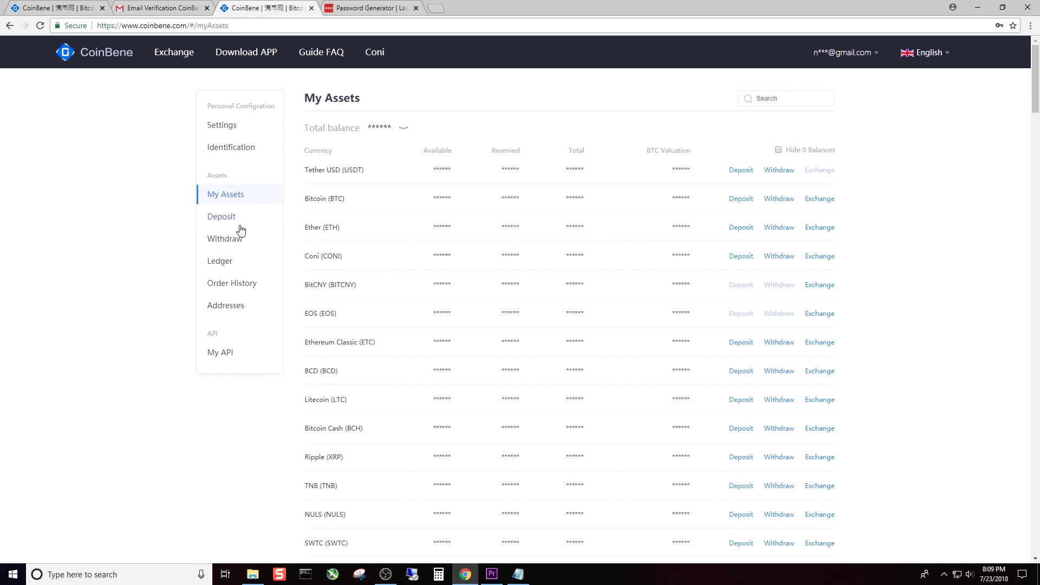
{"action": "left_click_drag", "start_coordinate": [223, 220], "coordinate": [297, 214]}
{"action": "left_click", "coordinate": [216, 216]}
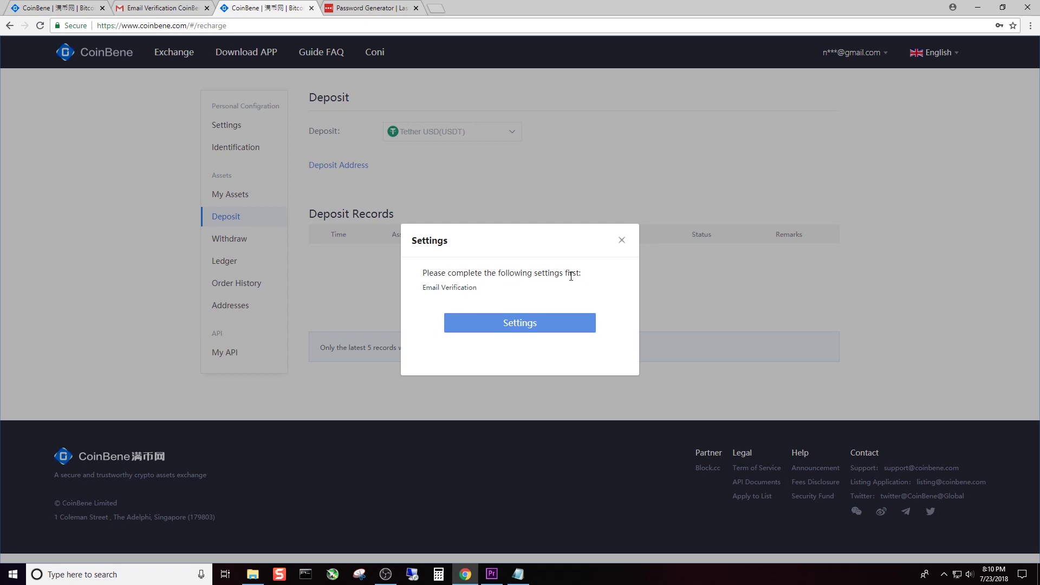
Step: Open Account Settings from the deposit popup, then return to the Deposit page
{"action": "left_click", "coordinate": [512, 324]}
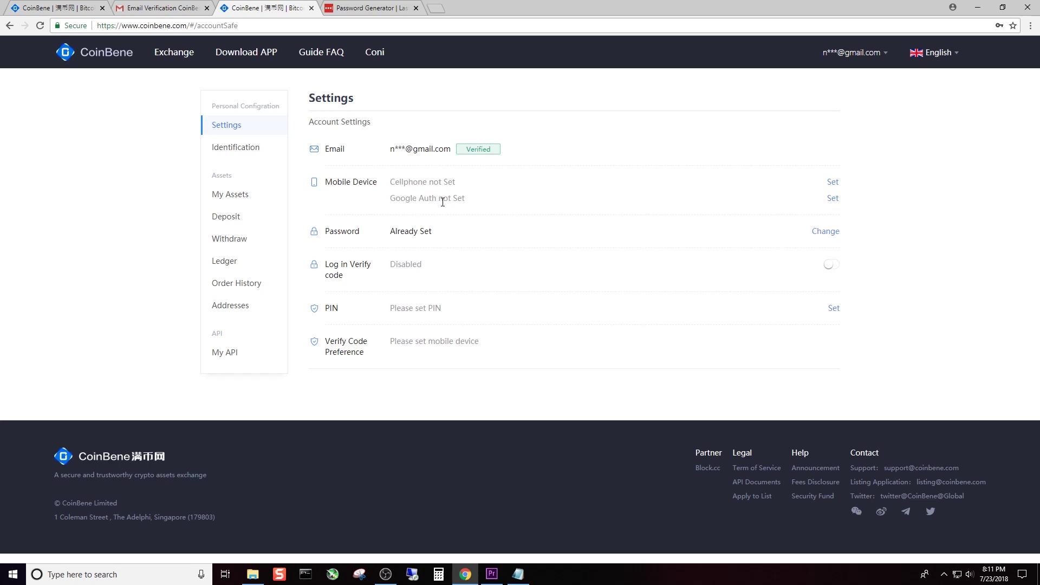
{"action": "left_click", "coordinate": [232, 217]}
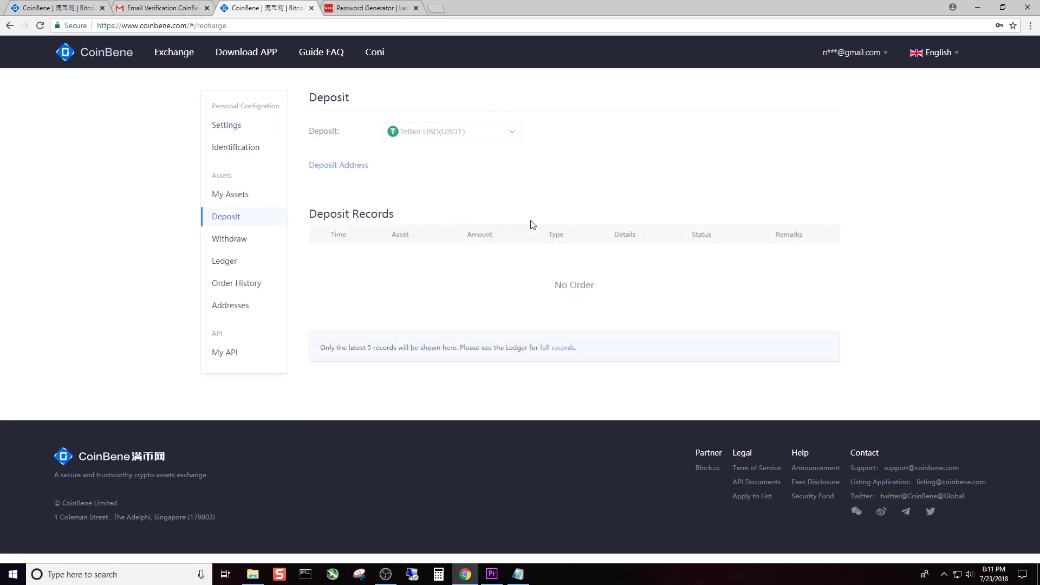
Step: Choose Bitcoin (BTC) as the deposit coin and reveal its deposit address and QR code
{"action": "left_click", "coordinate": [502, 138]}
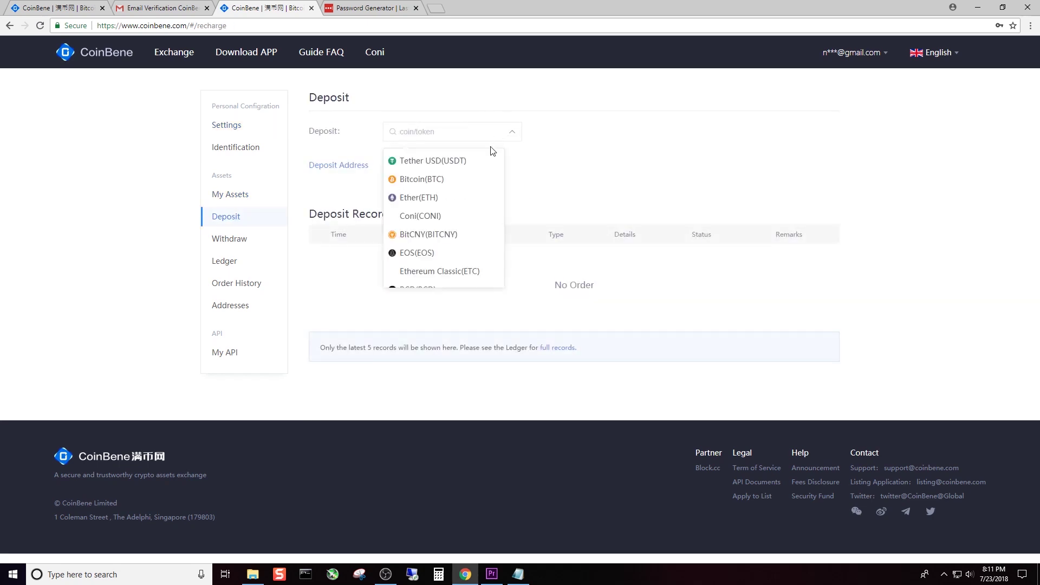
{"action": "scroll", "coordinate": [455, 186], "scroll_direction": "down", "scroll_amount": 10}
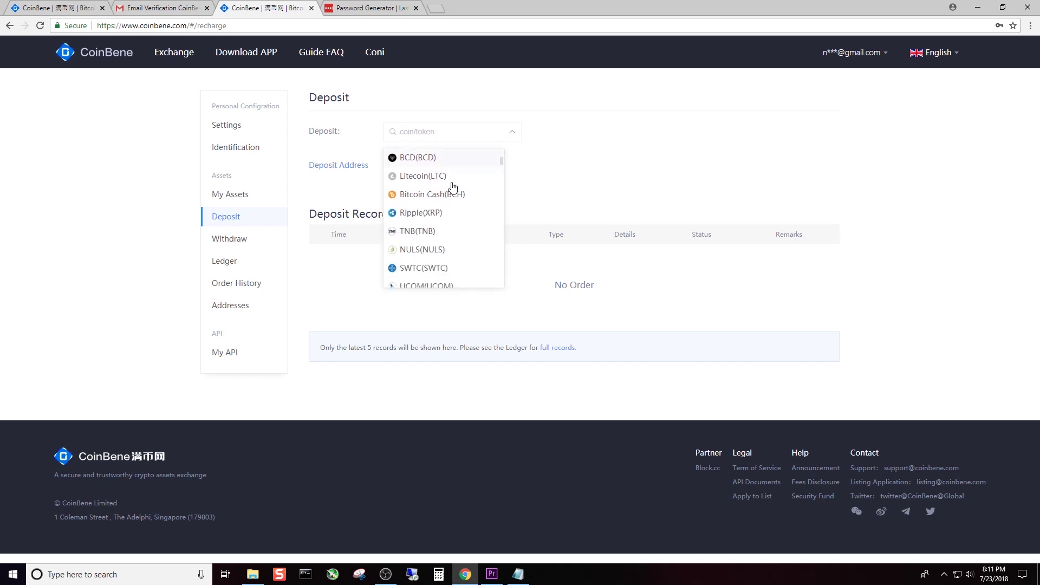
{"action": "scroll", "coordinate": [425, 216], "scroll_direction": "up", "scroll_amount": 8}
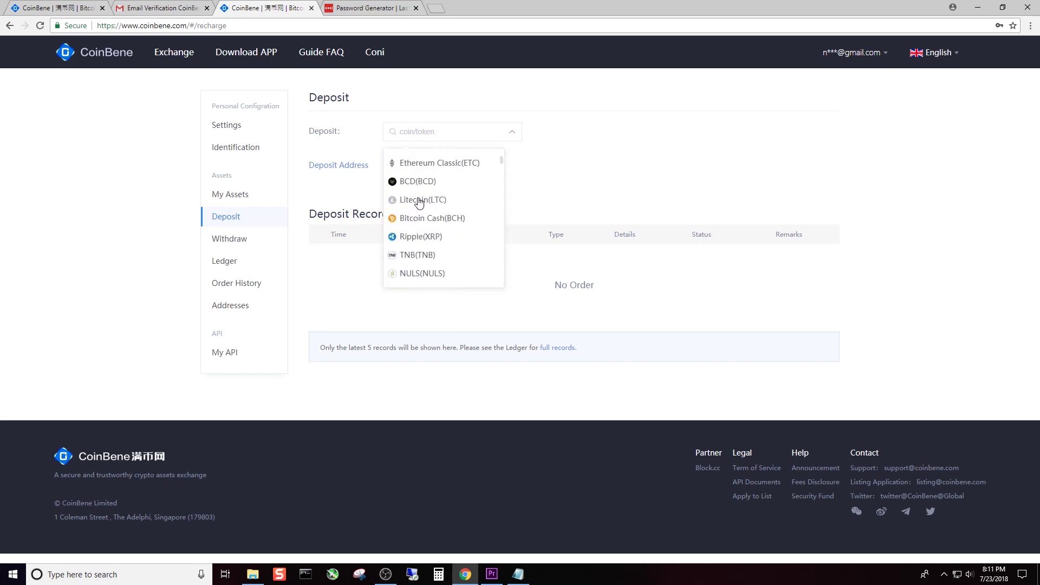
{"action": "scroll", "coordinate": [435, 217], "scroll_direction": "up", "scroll_amount": 3}
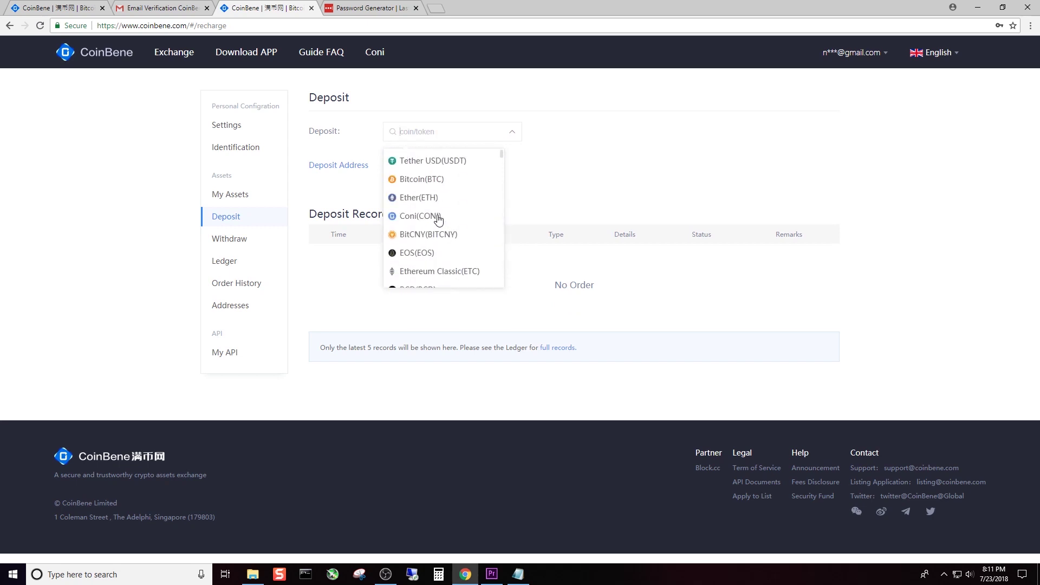
{"action": "left_click", "coordinate": [424, 177]}
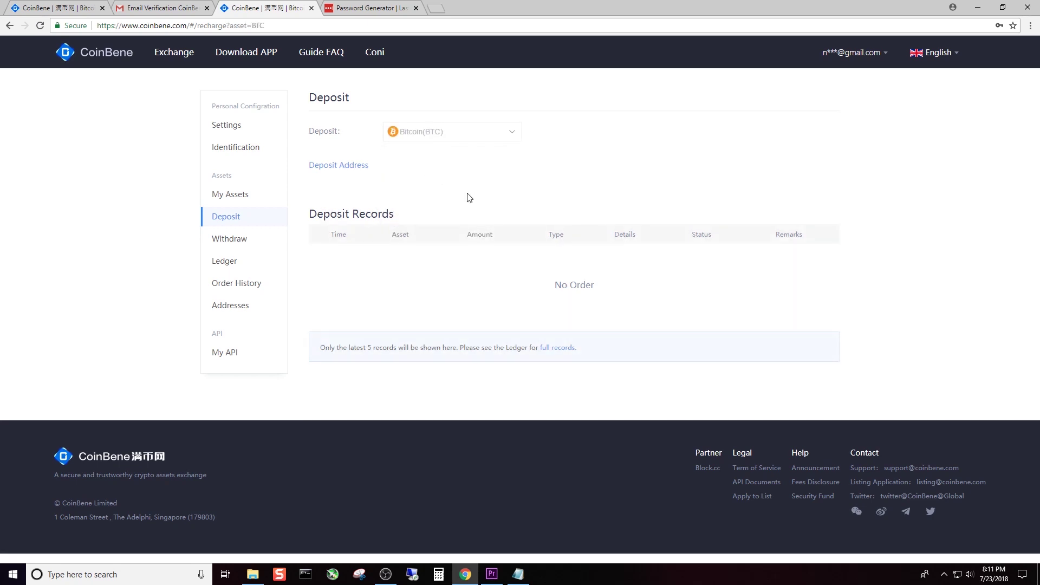
{"action": "left_click", "coordinate": [354, 168]}
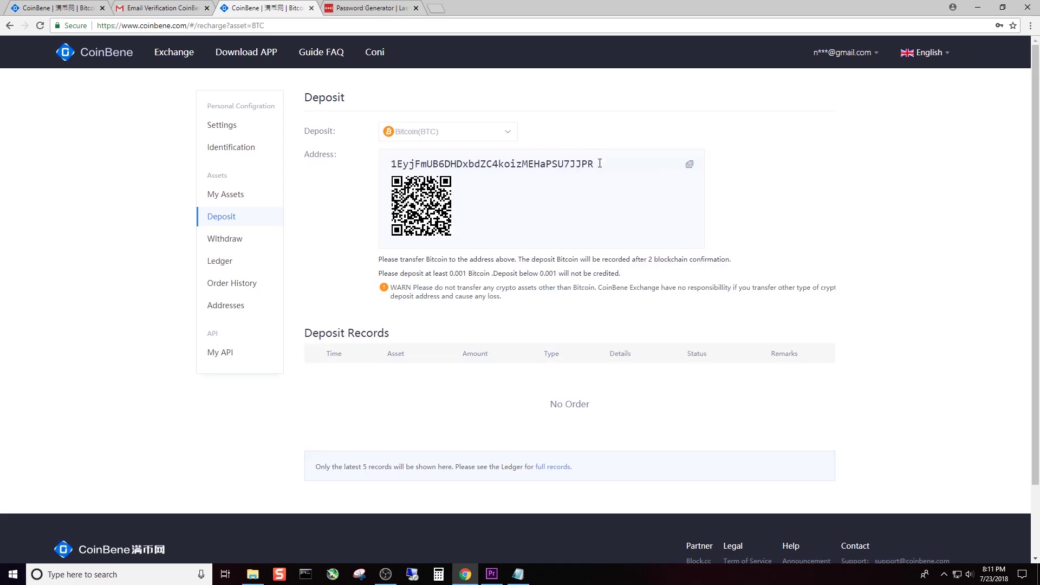
Step: Copy the BTC deposit address to the clipboard, then go to the Withdraw page
{"action": "left_click_drag", "start_coordinate": [600, 163], "coordinate": [388, 164]}
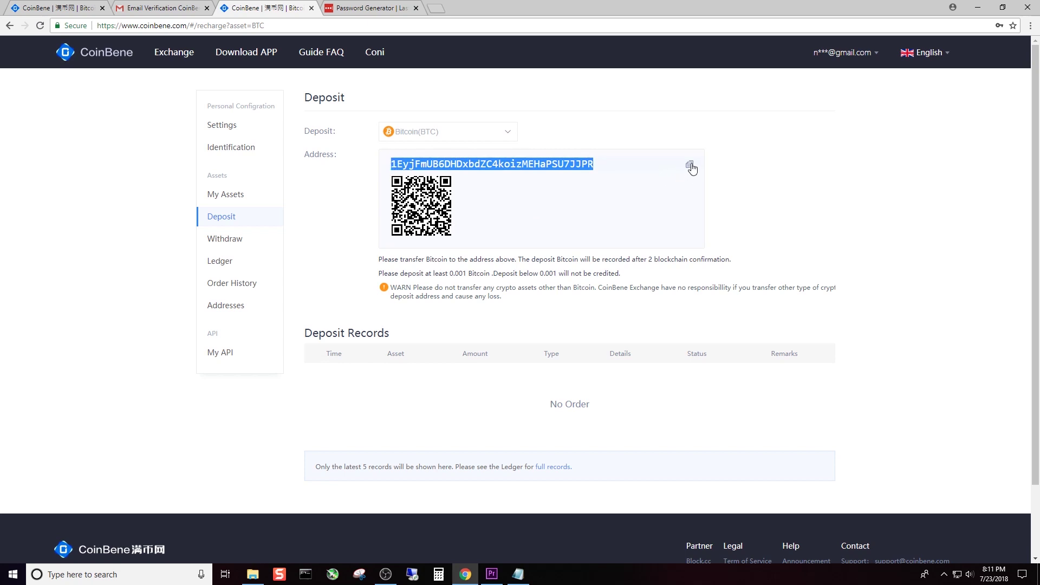
{"action": "right_click", "coordinate": [576, 161]}
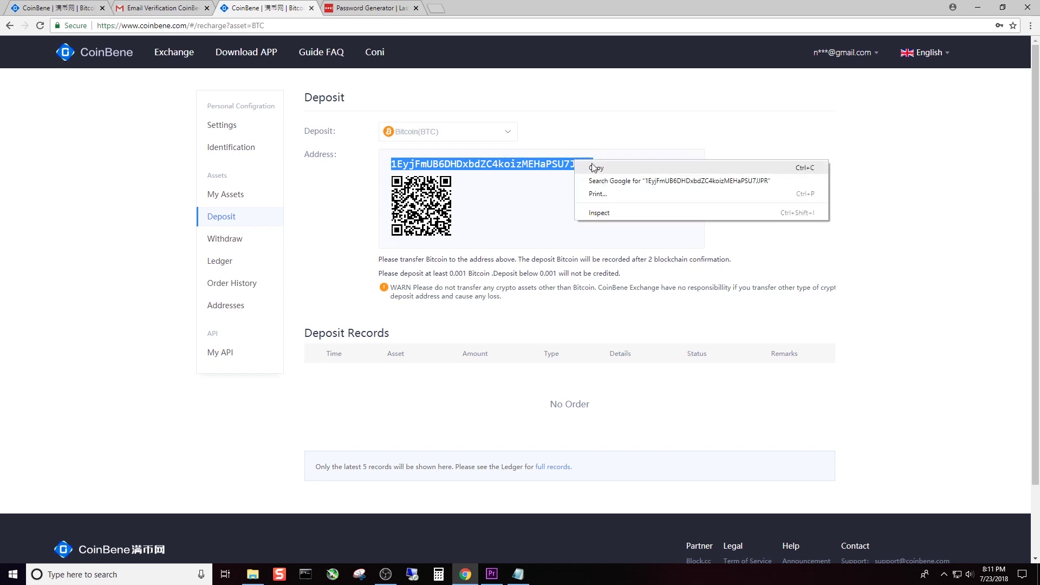
{"action": "left_click", "coordinate": [685, 158]}
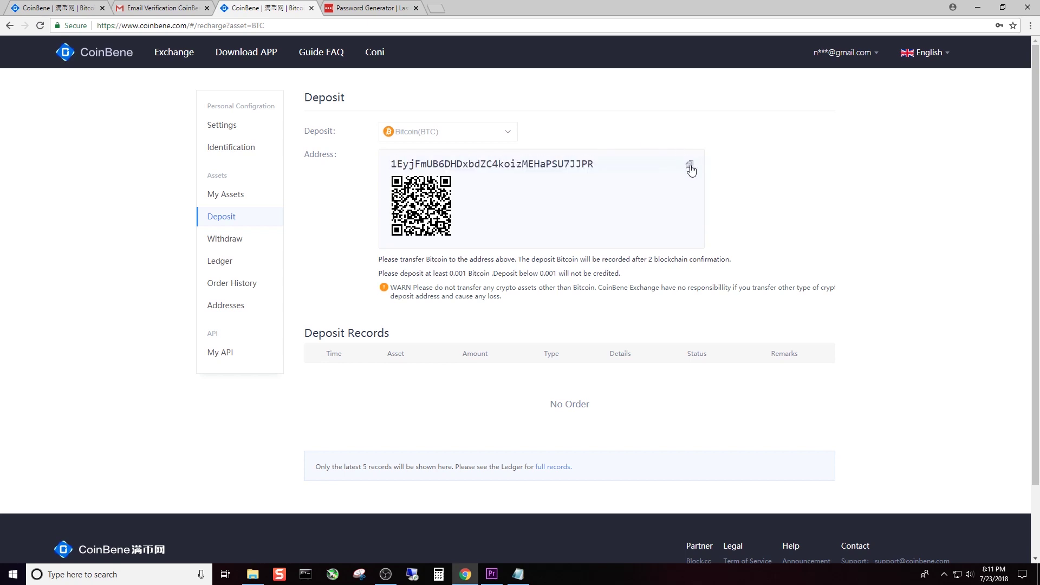
{"action": "left_click", "coordinate": [690, 168]}
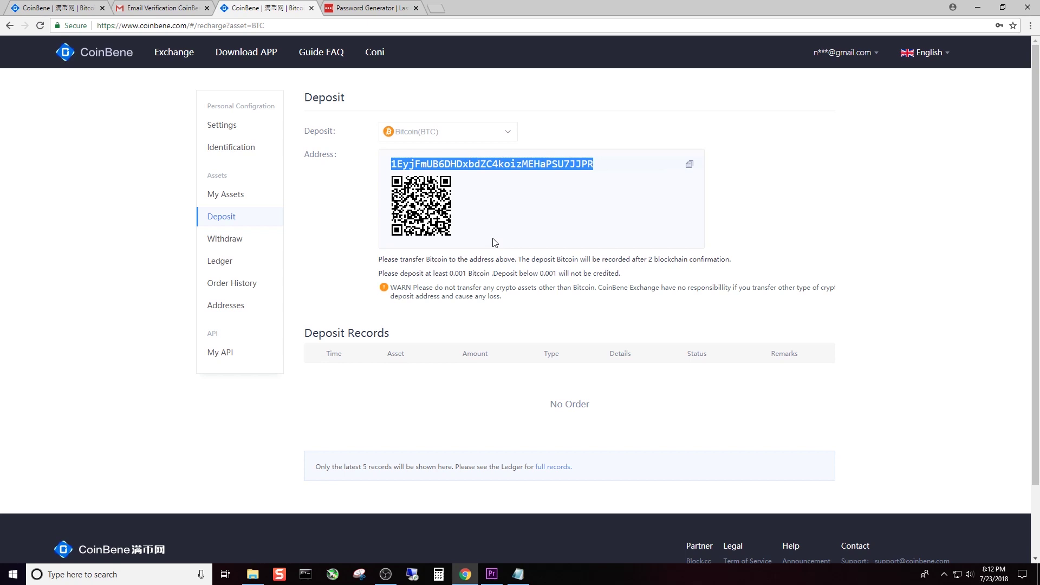
{"action": "left_click", "coordinate": [255, 243]}
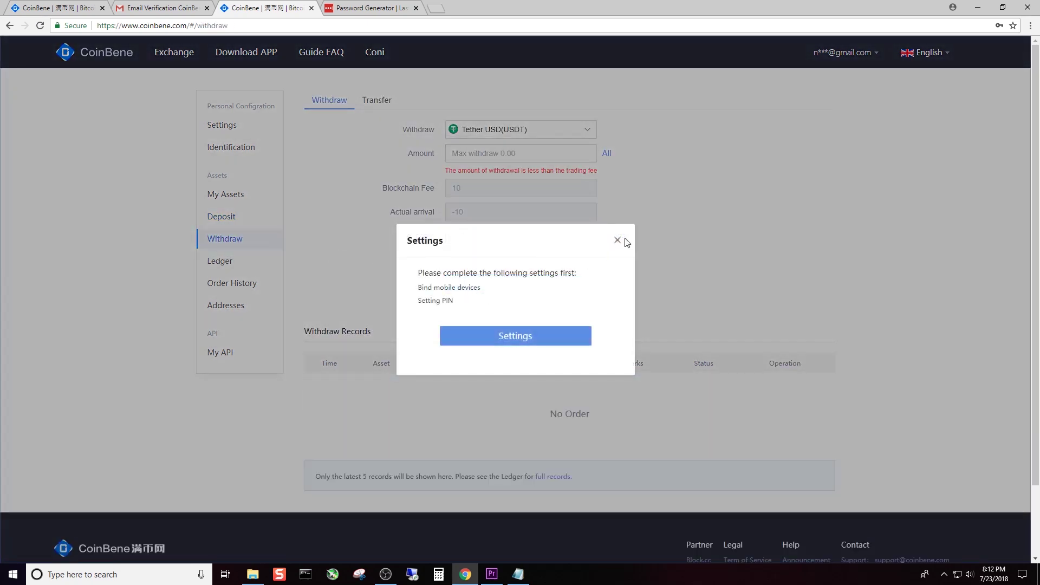
Step: Dismiss the withdrawal setup notice, retry Withdraw, and dismiss it again to return to Settings
{"action": "left_click", "coordinate": [617, 240]}
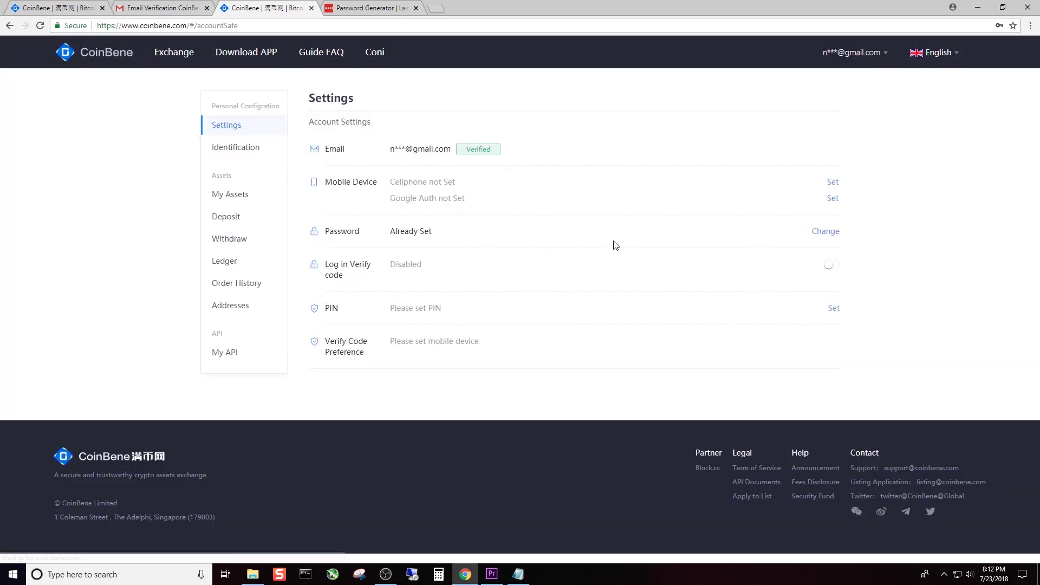
{"action": "left_click", "coordinate": [234, 241]}
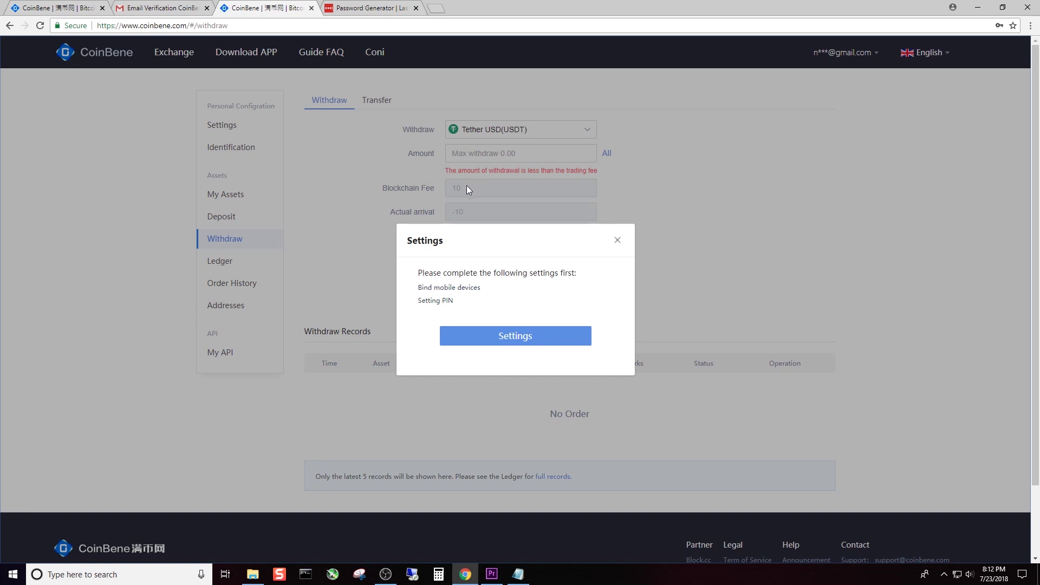
{"action": "left_click_drag", "start_coordinate": [479, 260], "coordinate": [485, 272]}
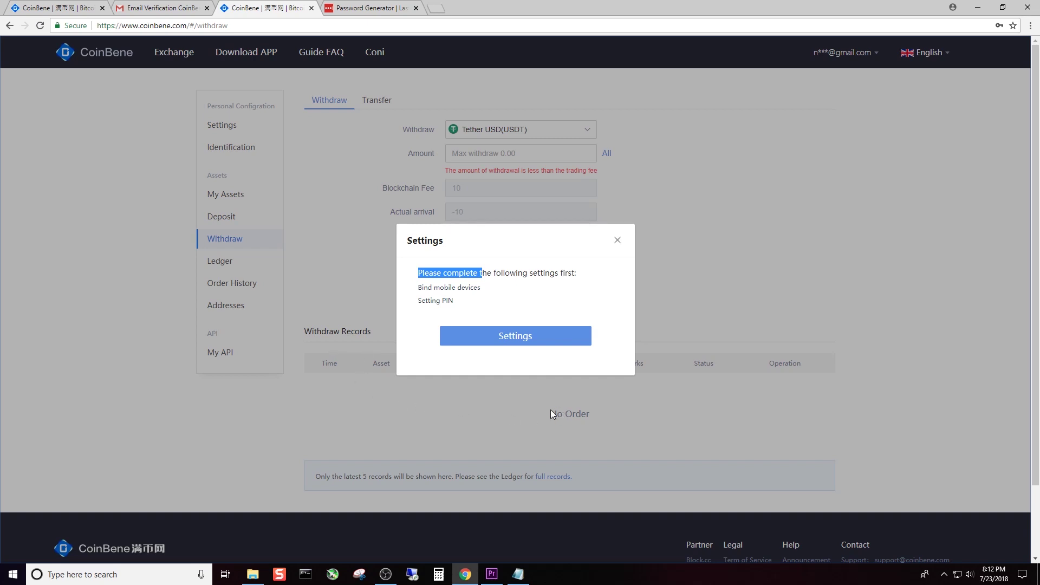
{"action": "left_click", "coordinate": [616, 240]}
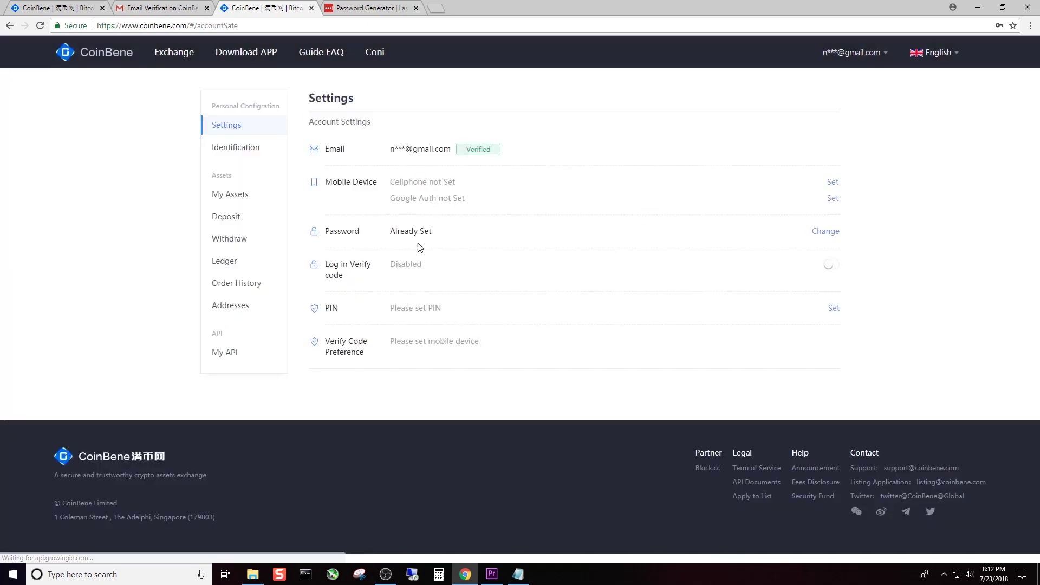
Step: Check the empty Ledger, Order History and Addresses pages, then switch to the TRX/USDT Exchange view
{"action": "left_click", "coordinate": [227, 262]}
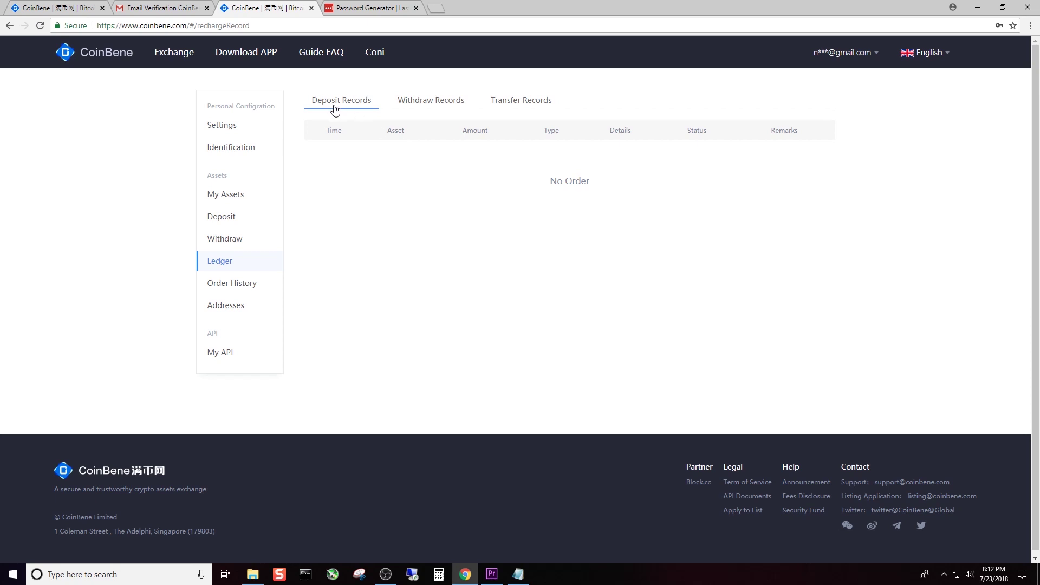
{"action": "left_click", "coordinate": [250, 288]}
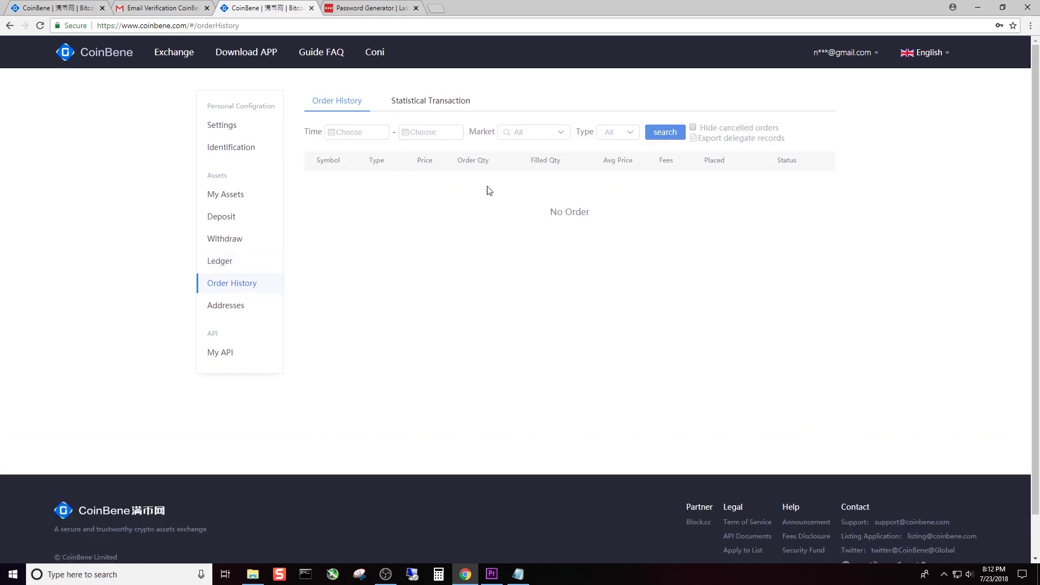
{"action": "left_click", "coordinate": [246, 308]}
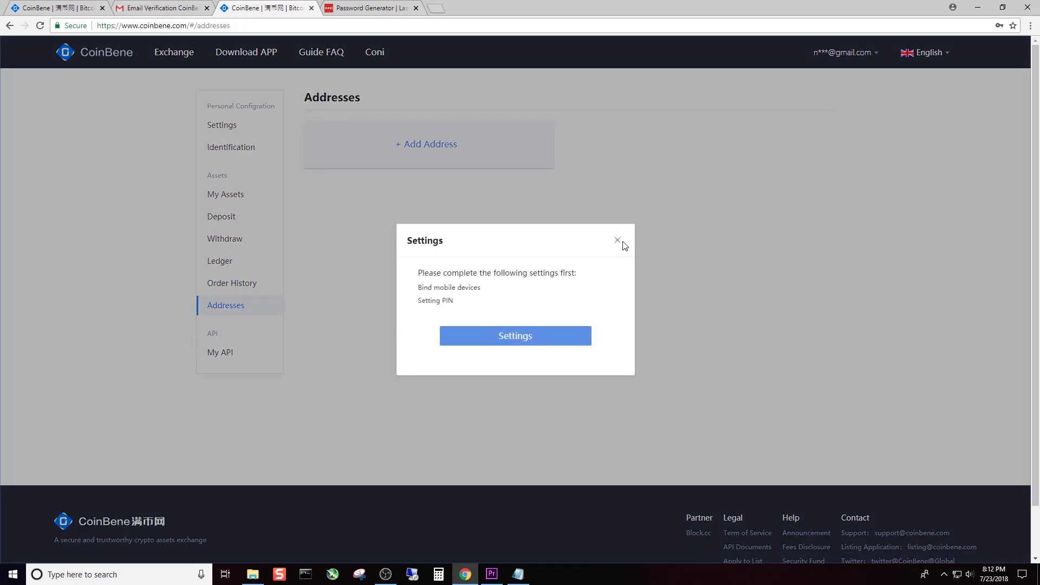
{"action": "left_click", "coordinate": [617, 240]}
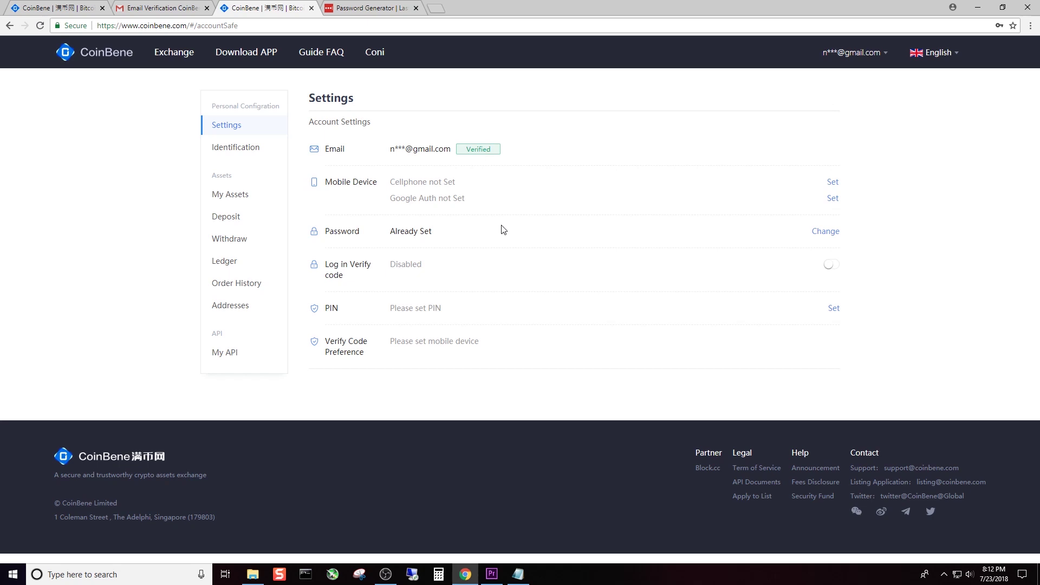
{"action": "left_click", "coordinate": [172, 53]}
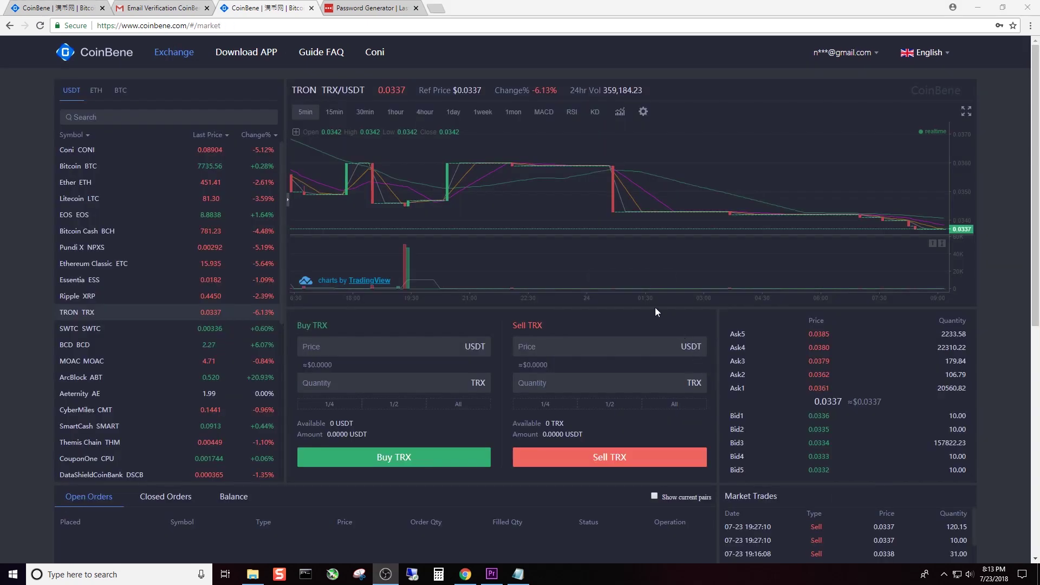
Step: Refocus the browser and list the markets priced in BTC
{"action": "mouse_move", "coordinate": [649, 306]}
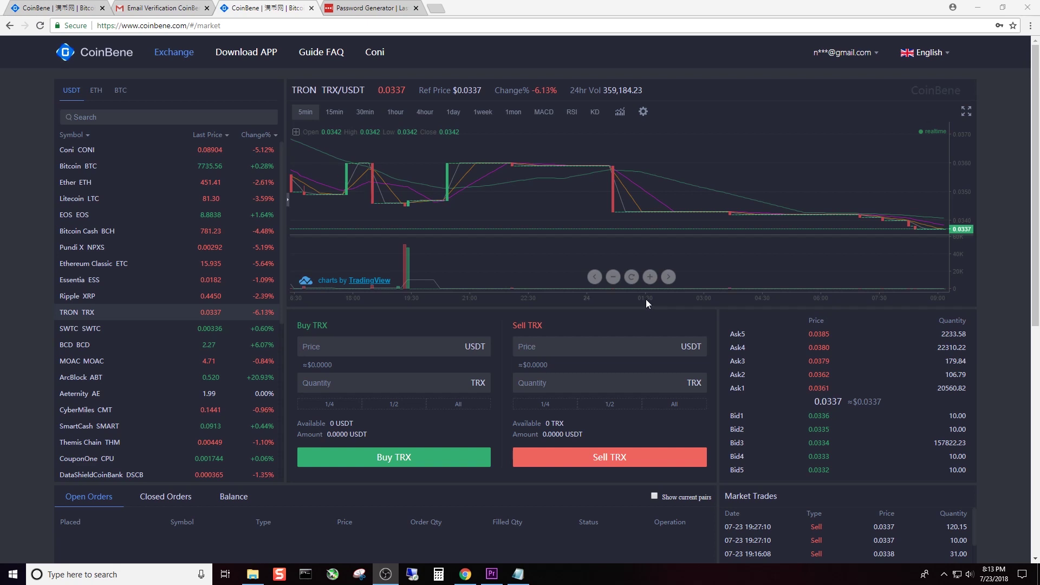
{"action": "left_click", "coordinate": [75, 95]}
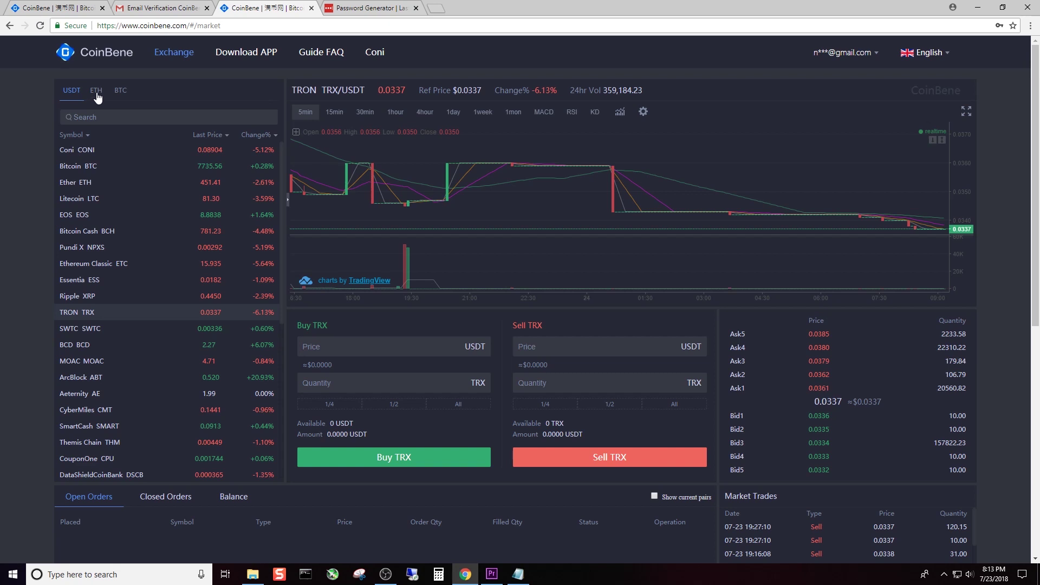
{"action": "left_click", "coordinate": [122, 92]}
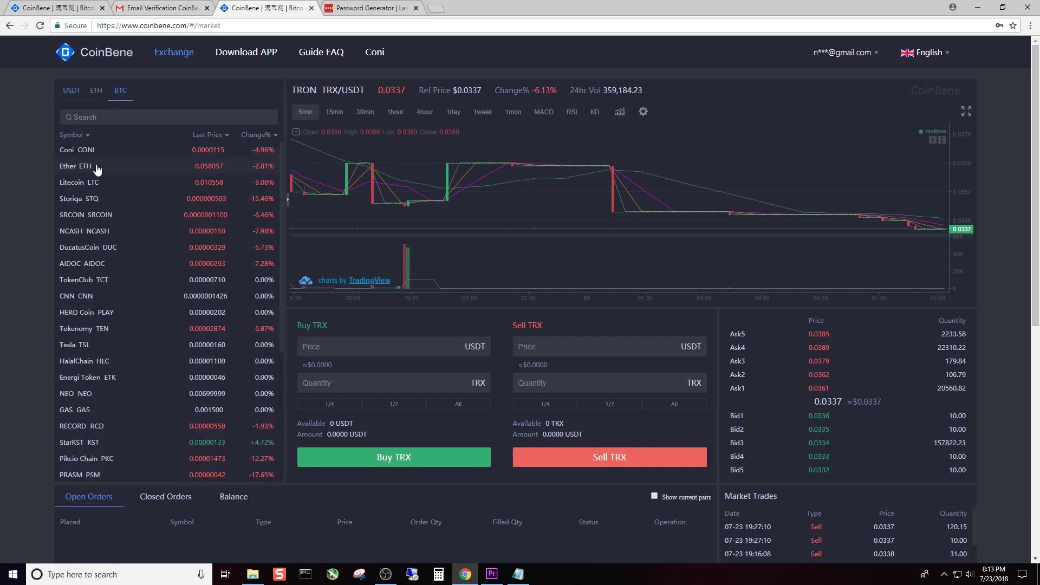
{"action": "scroll", "coordinate": [97, 169], "scroll_direction": "down", "scroll_amount": 6}
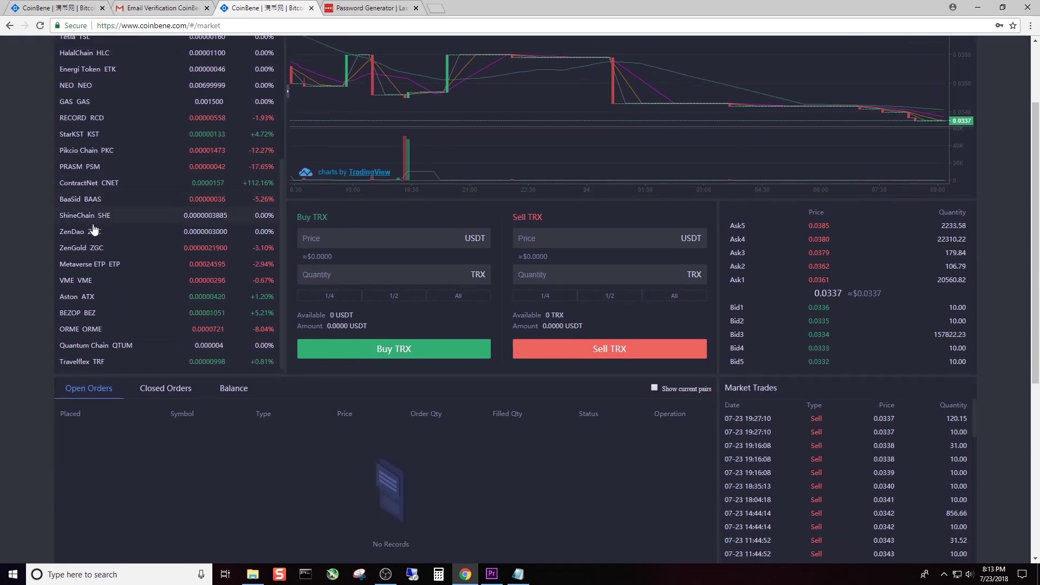
{"action": "scroll", "coordinate": [94, 229], "scroll_direction": "up", "scroll_amount": 6}
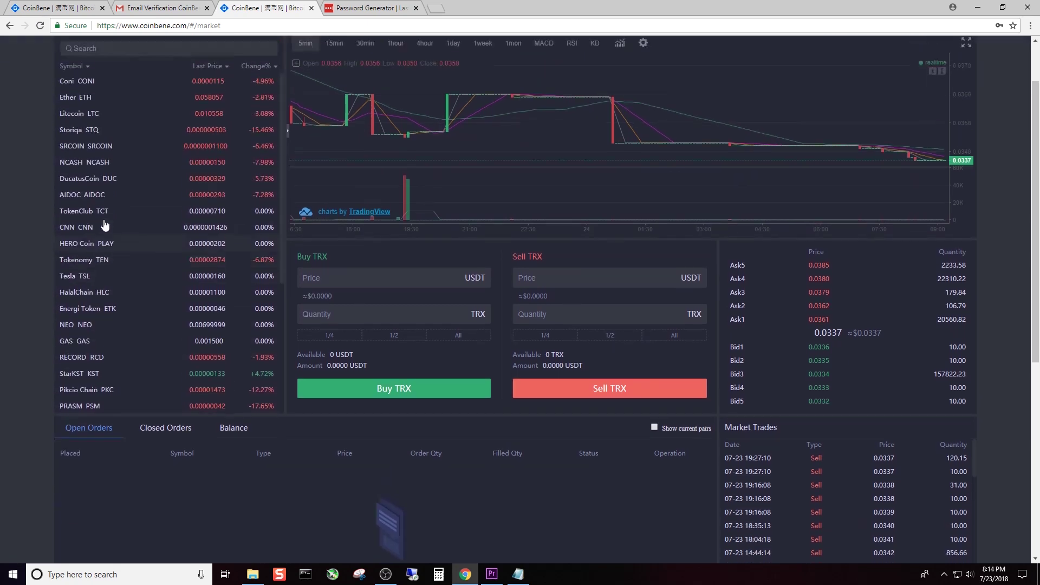
{"action": "scroll", "coordinate": [104, 225], "scroll_direction": "up", "scroll_amount": 2}
Step: Search the coin list for 'neo', open NEO/BTC, then switch to Ripple XRP/USDT
{"action": "left_click", "coordinate": [113, 118]}
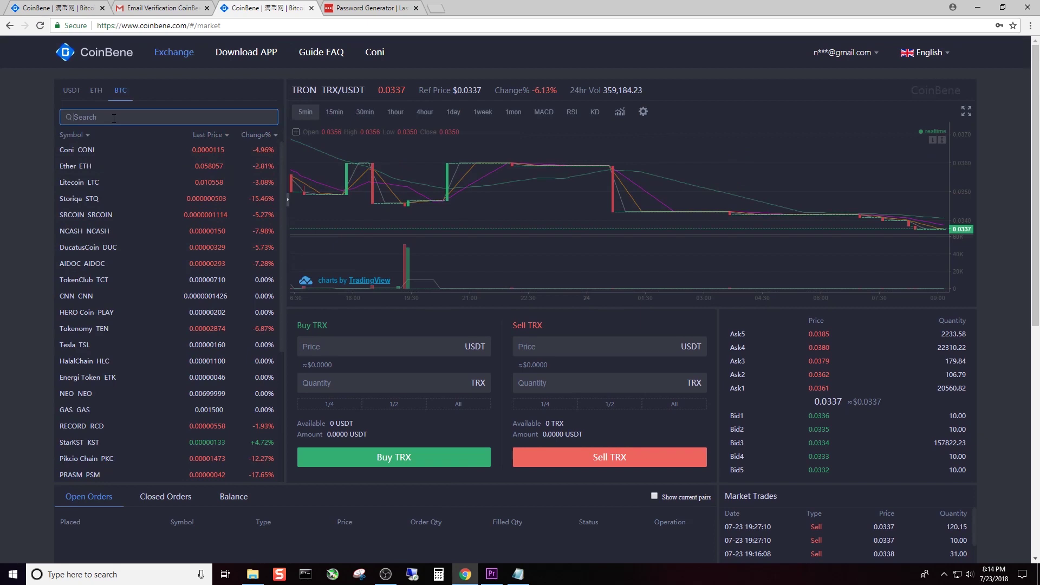
{"action": "type", "text": "neo"}
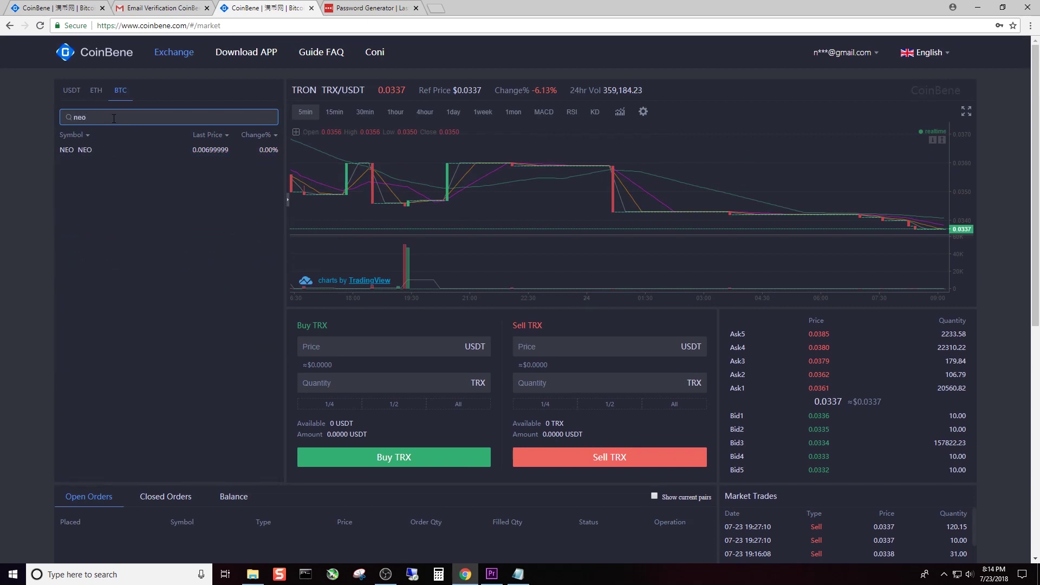
{"action": "left_click", "coordinate": [86, 150]}
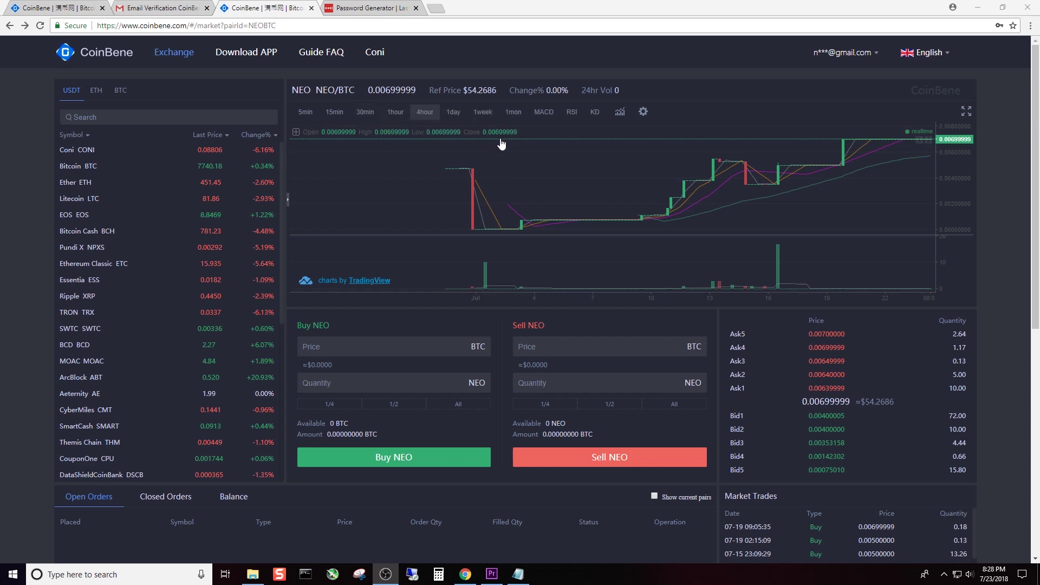
{"action": "left_click", "coordinate": [90, 298]}
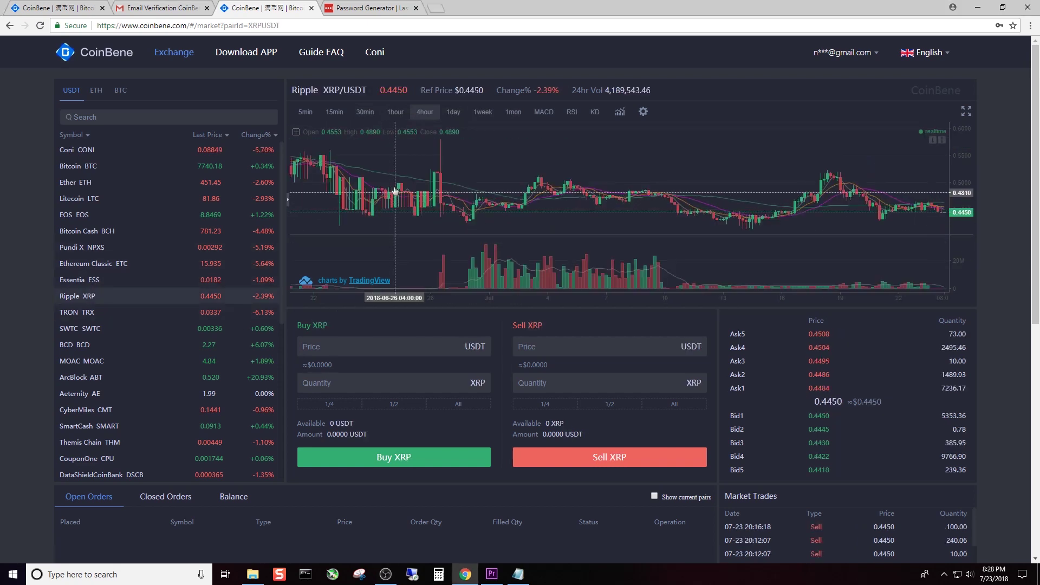
Step: Show the XRP chart with 5-minute, then 15-minute candles, and select the Buy Price field
{"action": "left_click", "coordinate": [305, 114]}
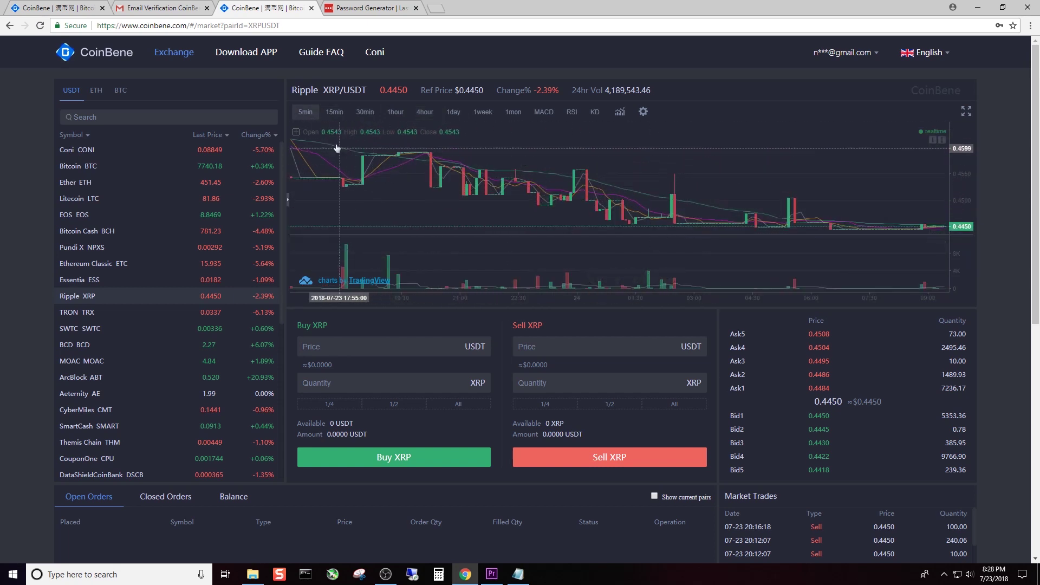
{"action": "left_click", "coordinate": [332, 115]}
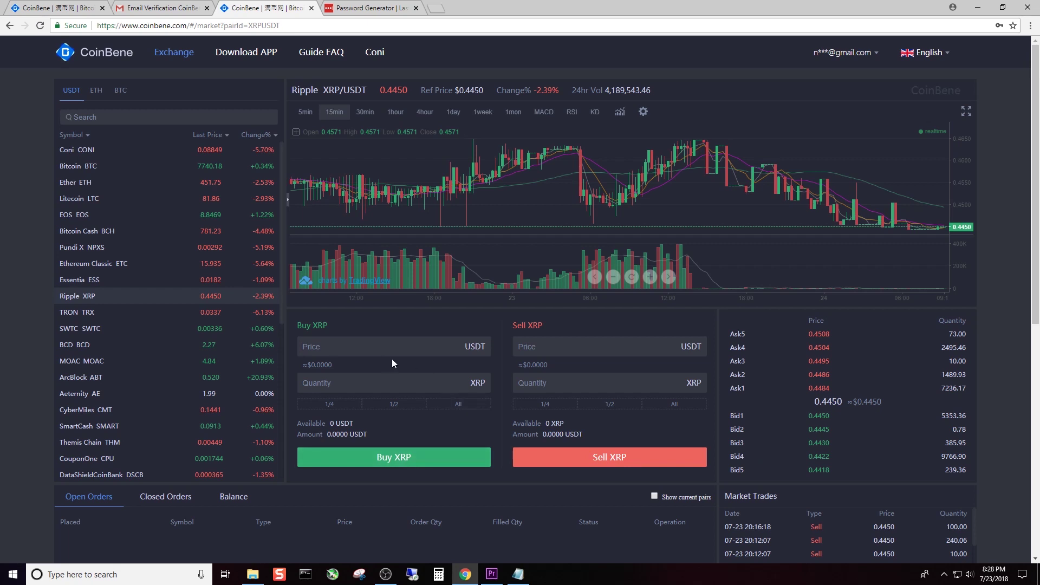
{"action": "left_click", "coordinate": [358, 350]}
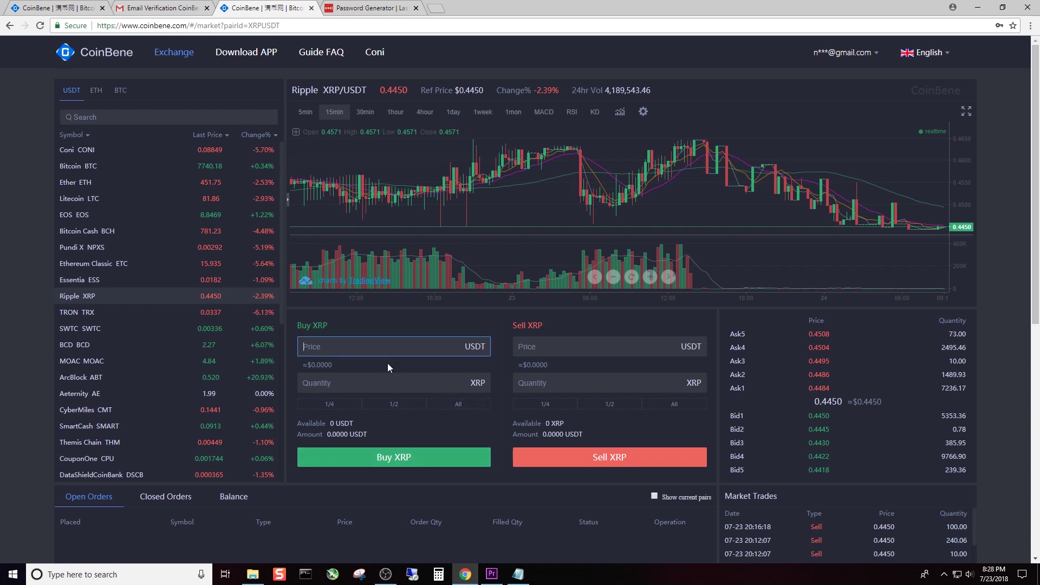
Step: List the BTC-priced markets and open the ZenGold ZGC/BTC market
{"action": "left_click", "coordinate": [120, 90]}
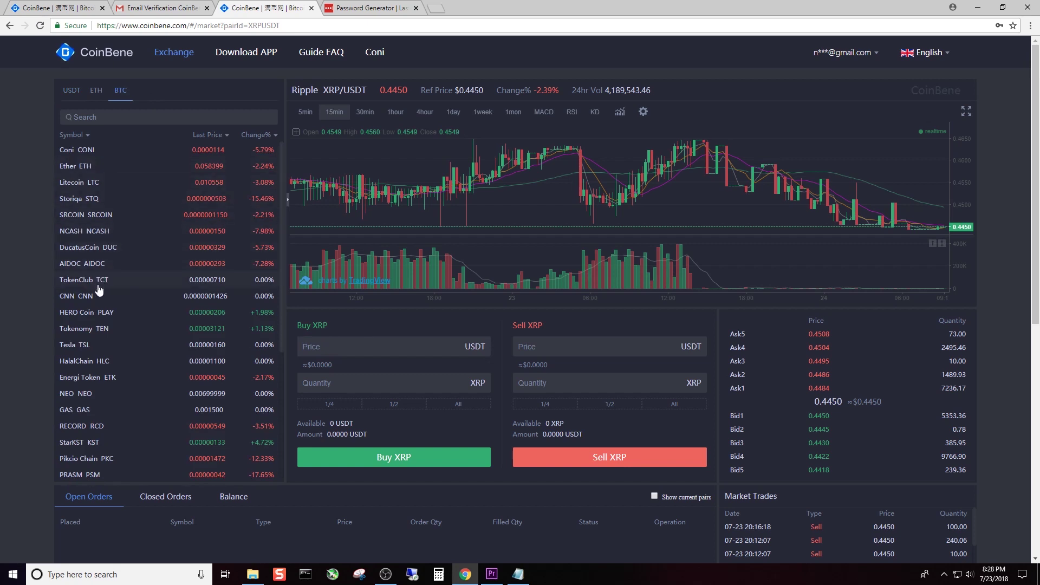
{"action": "scroll", "coordinate": [98, 296], "scroll_direction": "down", "scroll_amount": 2}
{"action": "scroll", "coordinate": [99, 295], "scroll_direction": "down", "scroll_amount": 4}
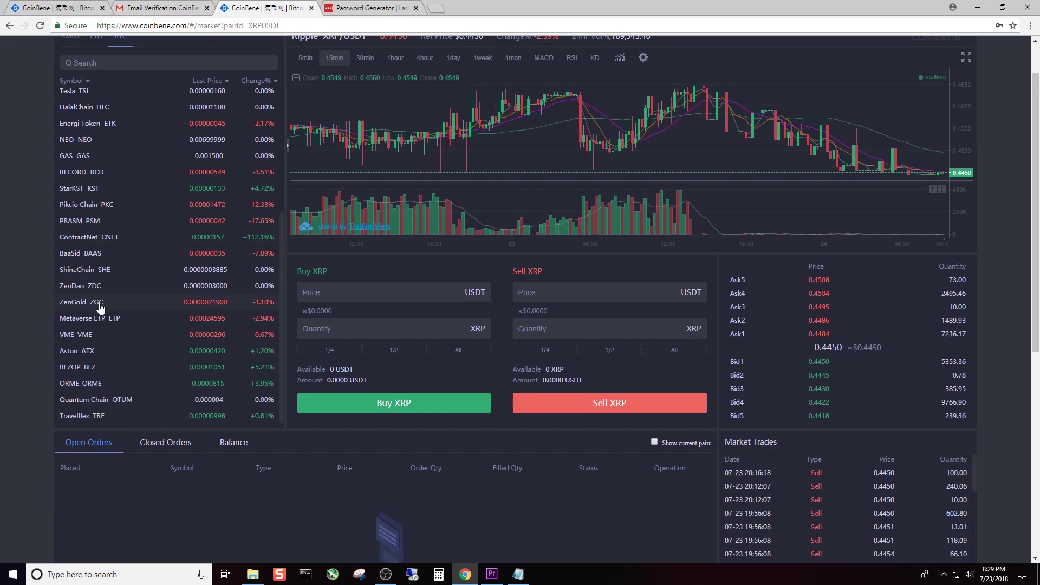
{"action": "left_click", "coordinate": [91, 306]}
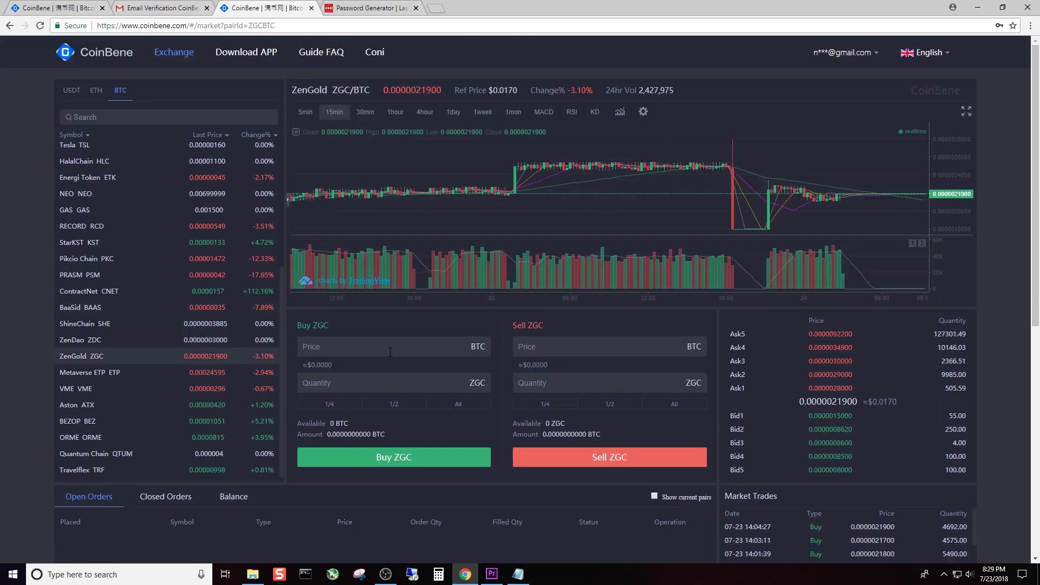
Step: Try the ZGC Buy Price, Buy Quantity and Sell Price fields, then view the closed orders history
{"action": "left_click", "coordinate": [409, 349]}
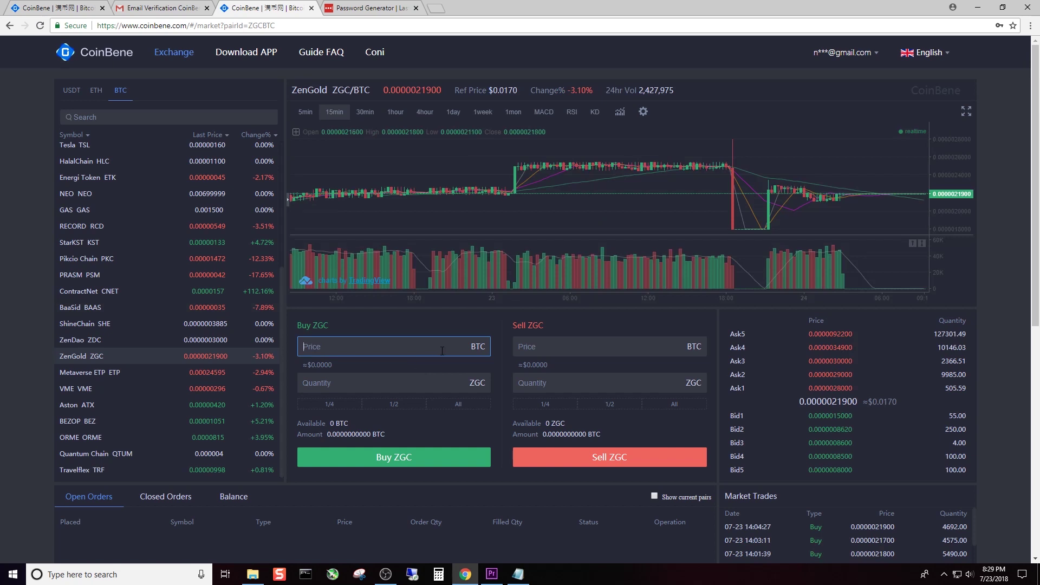
{"action": "left_click", "coordinate": [422, 385]}
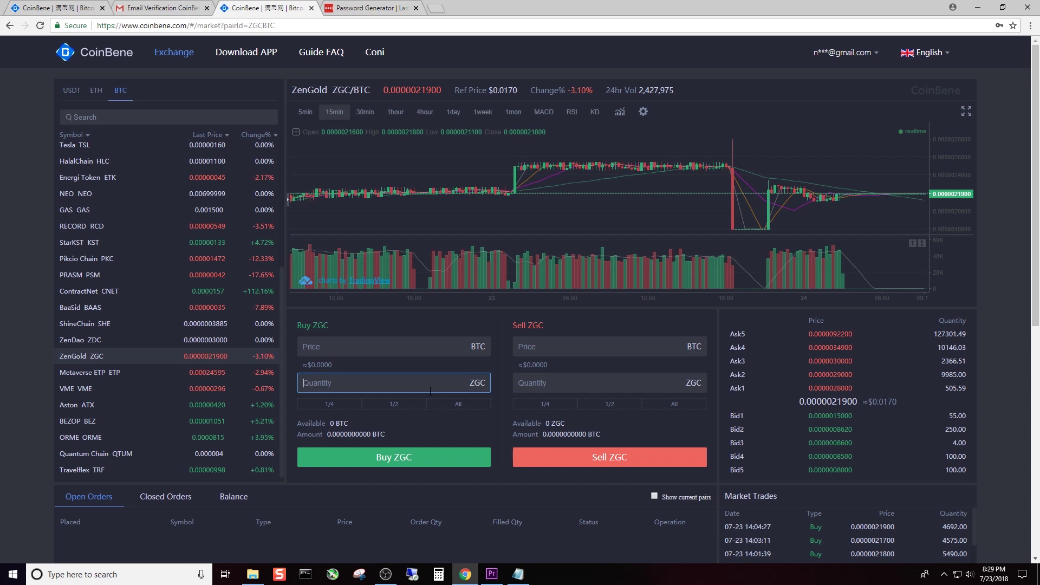
{"action": "left_click", "coordinate": [526, 341]}
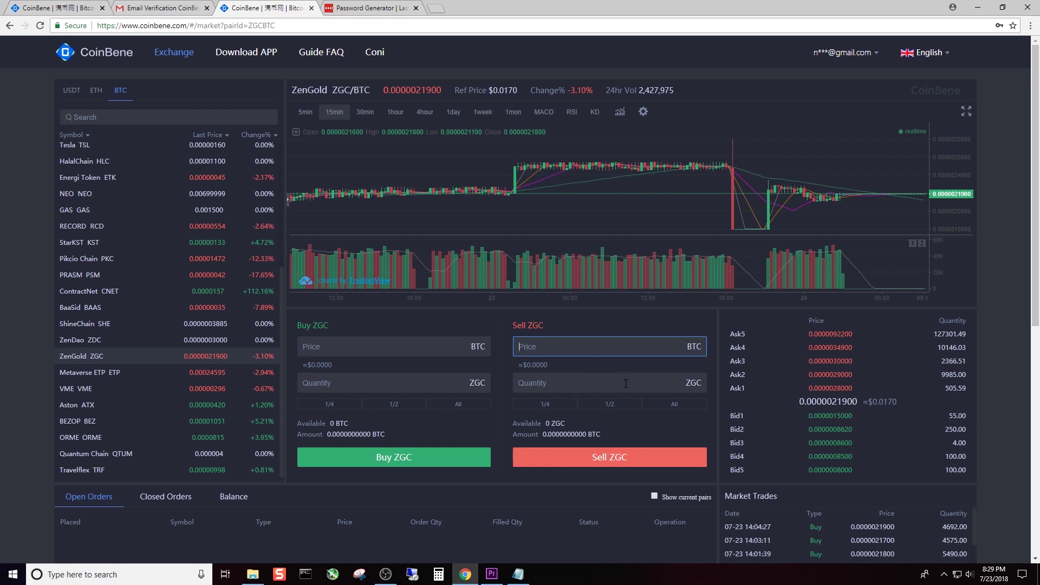
{"action": "scroll", "coordinate": [510, 387], "scroll_direction": "down", "scroll_amount": 4}
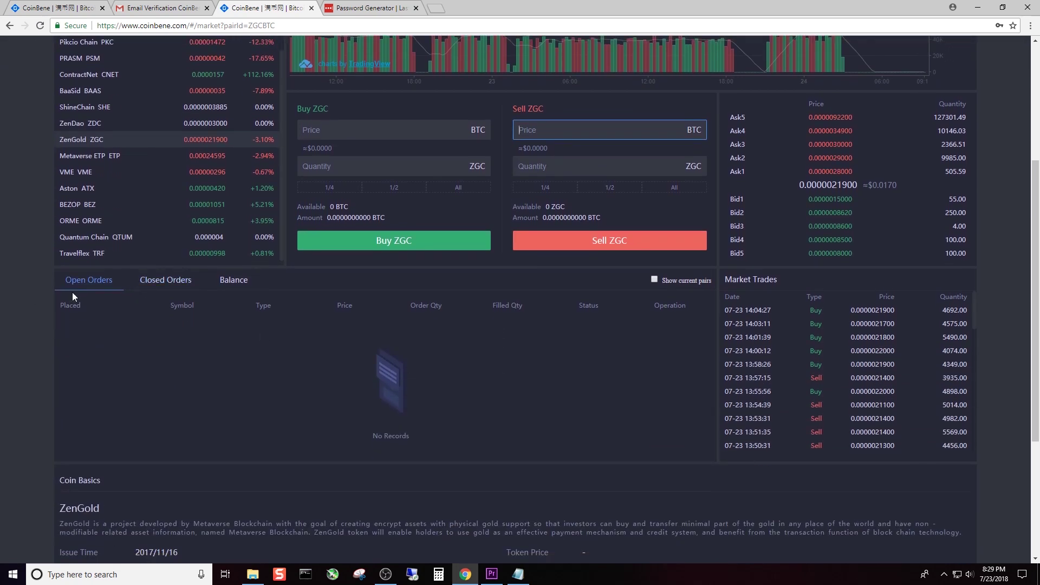
{"action": "left_click", "coordinate": [191, 288]}
{"action": "left_click", "coordinate": [225, 282]}
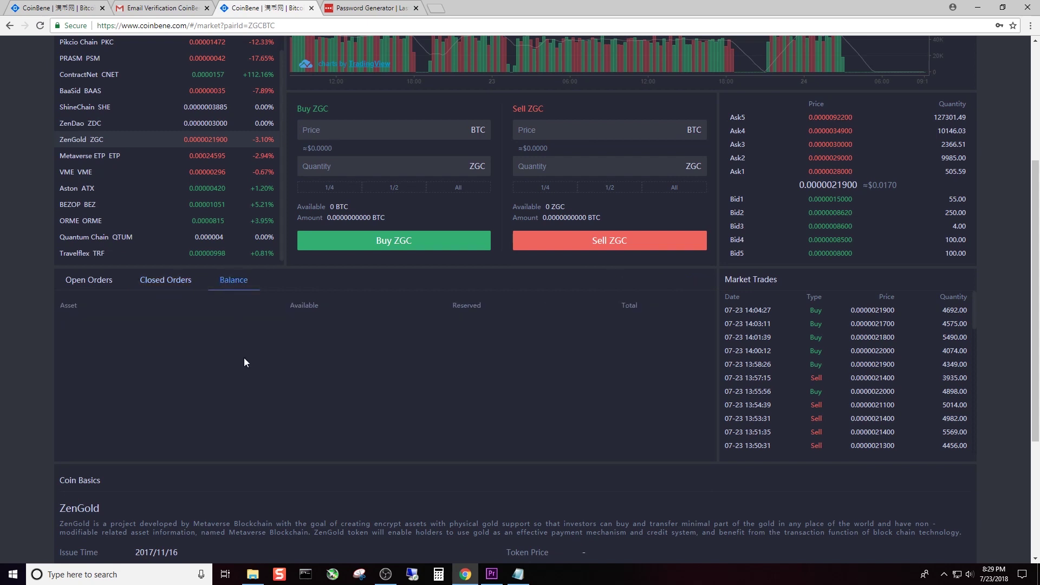
{"action": "left_click", "coordinate": [88, 281]}
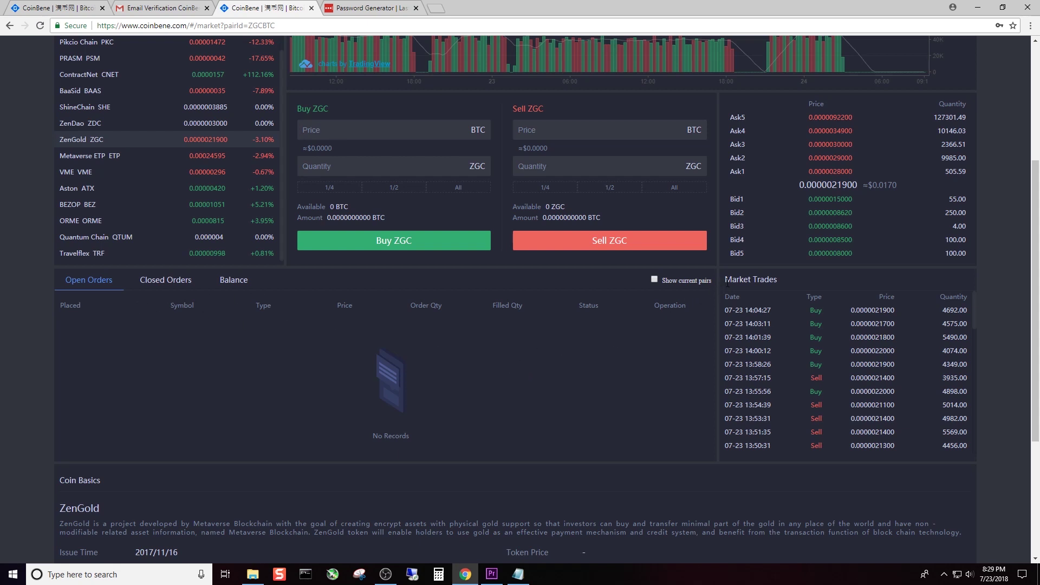
{"action": "scroll", "coordinate": [873, 386], "scroll_direction": "up", "scroll_amount": 4}
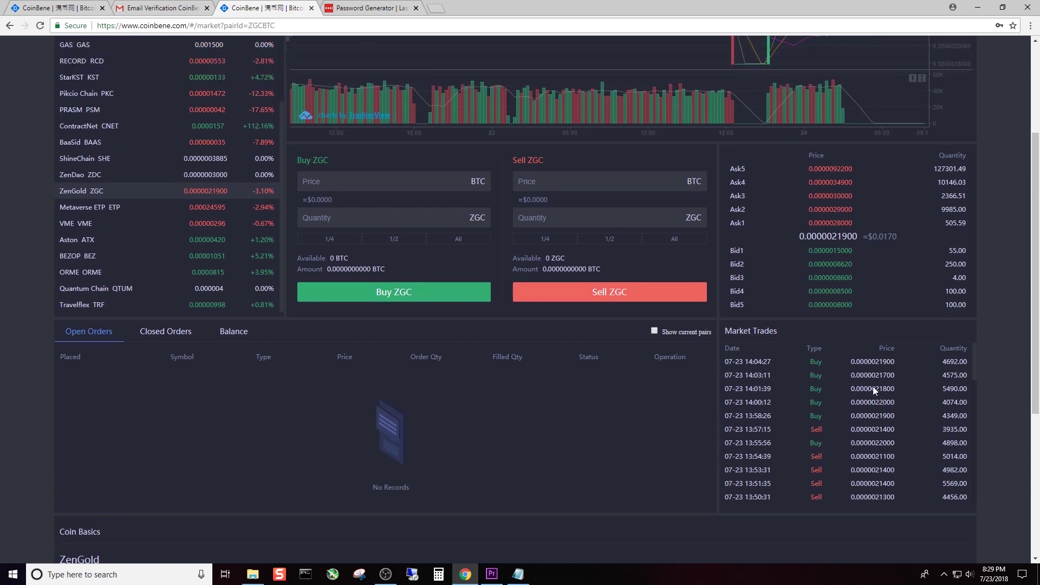
{"action": "scroll", "coordinate": [896, 466], "scroll_direction": "down", "scroll_amount": 1}
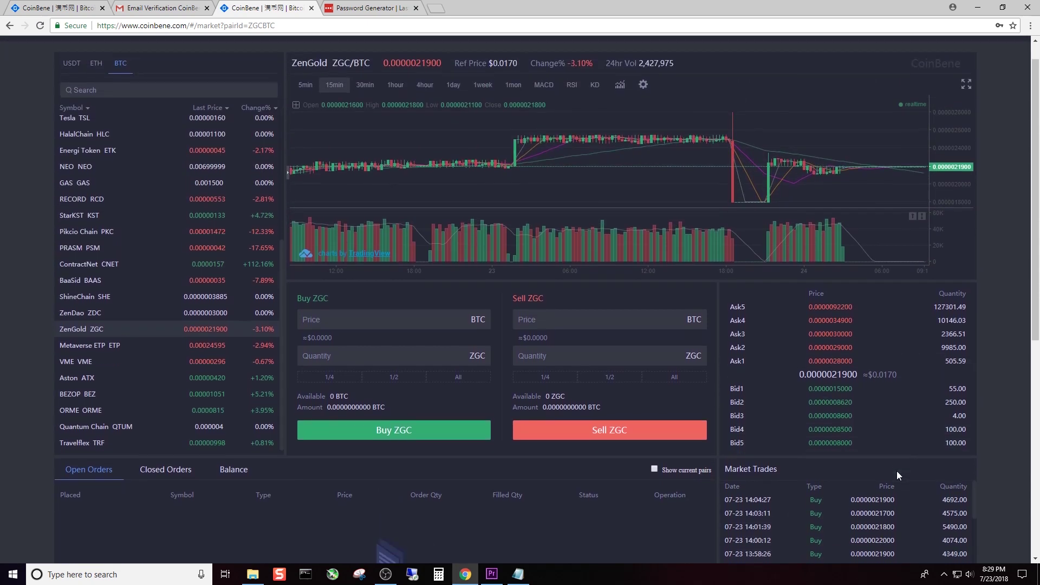
{"action": "scroll", "coordinate": [520, 303], "scroll_direction": "up", "scroll_amount": 1}
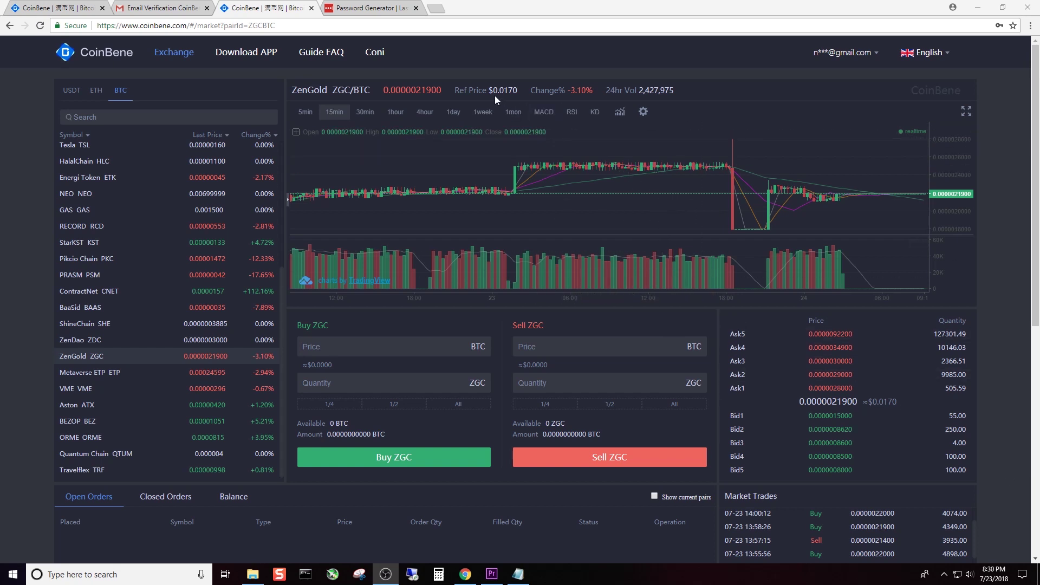
{"action": "left_click", "coordinate": [375, 57]}
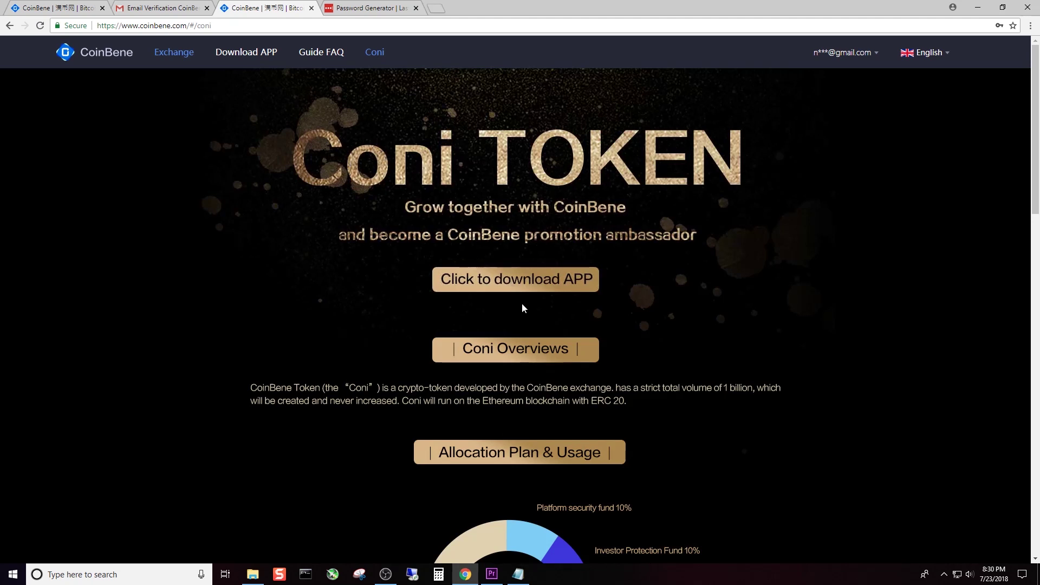
{"action": "scroll", "coordinate": [523, 309], "scroll_direction": "down", "scroll_amount": 4}
{"action": "scroll", "coordinate": [529, 325], "scroll_direction": "down", "scroll_amount": 11}
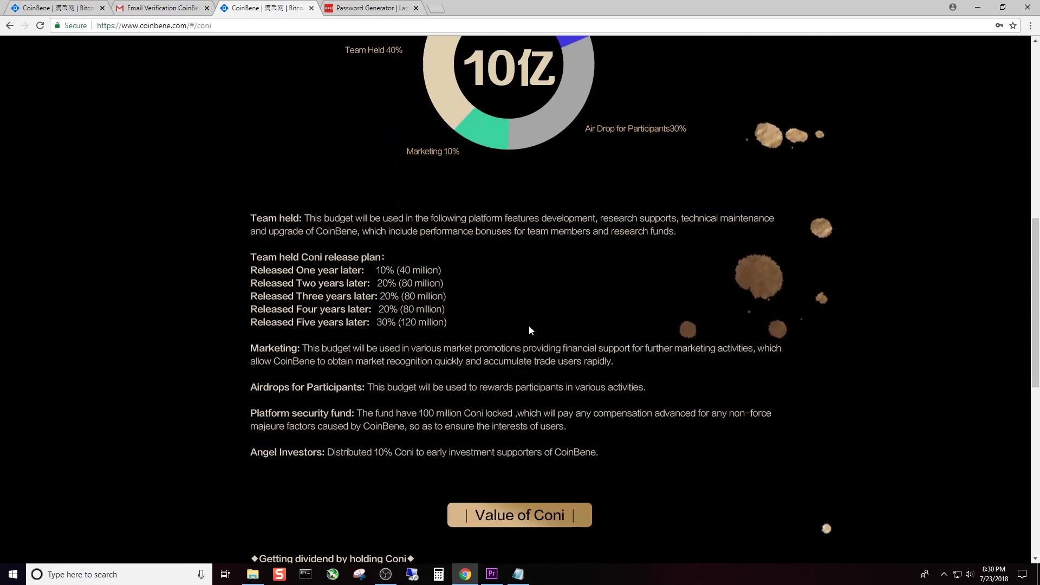
{"action": "scroll", "coordinate": [531, 329], "scroll_direction": "down", "scroll_amount": 3}
{"action": "scroll", "coordinate": [531, 325], "scroll_direction": "up", "scroll_amount": 14}
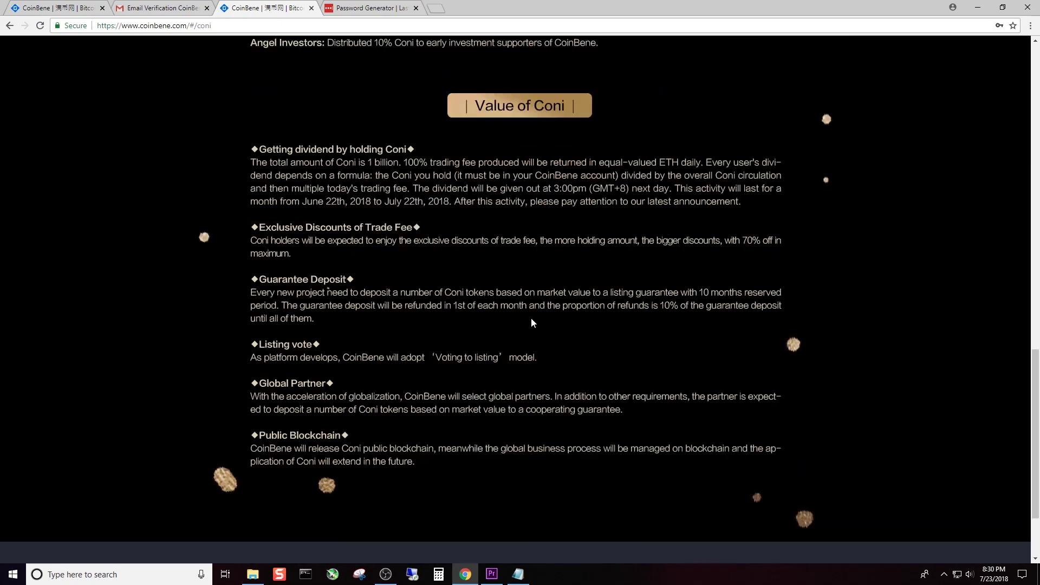
{"action": "scroll", "coordinate": [528, 315], "scroll_direction": "up", "scroll_amount": 6}
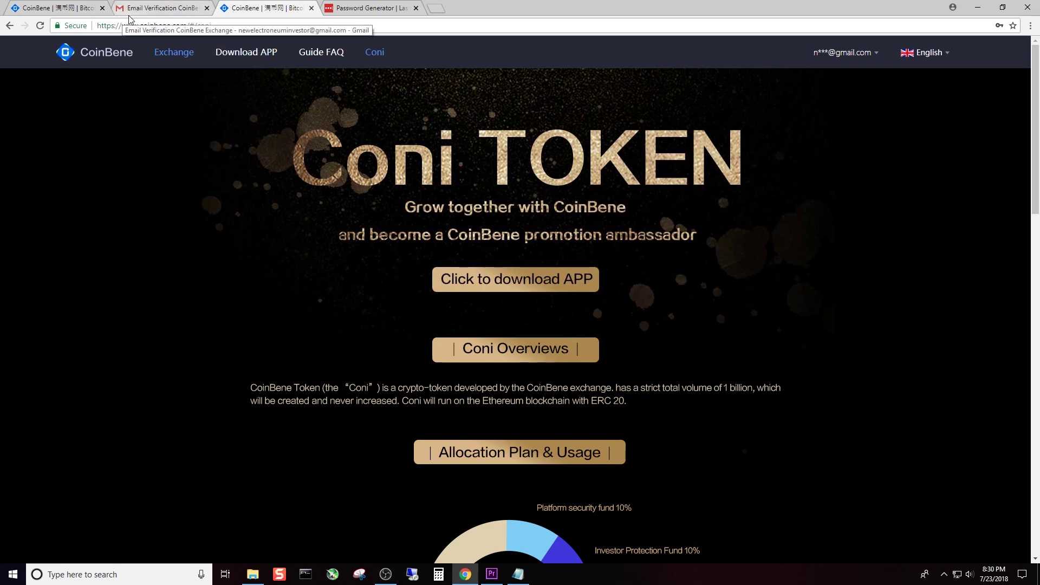
{"action": "left_click", "coordinate": [180, 54]}
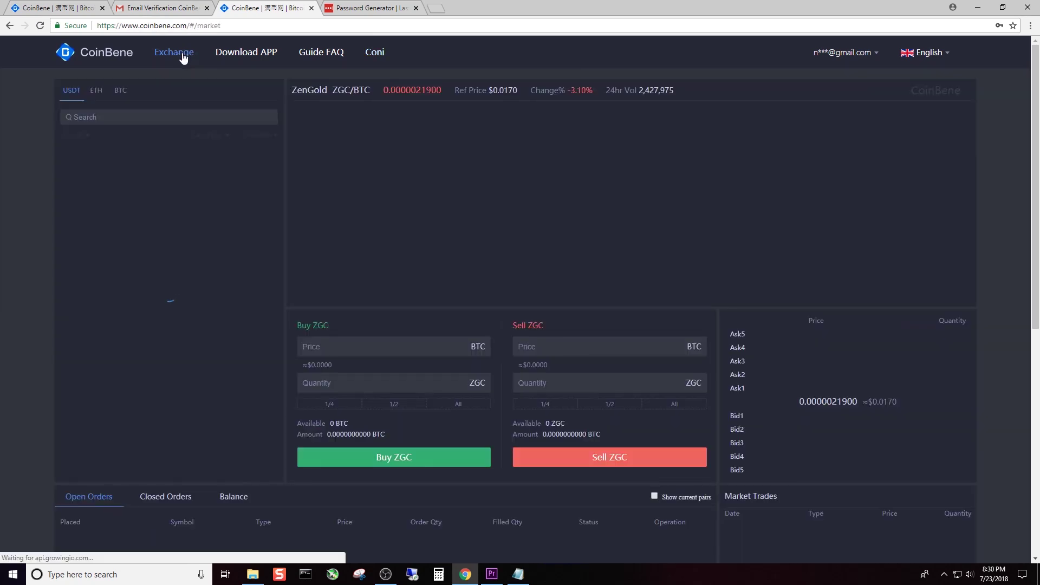
Step: Open the CoinBene homepage from the logo, reload it, and scroll the USDT market table
{"action": "left_click", "coordinate": [109, 51]}
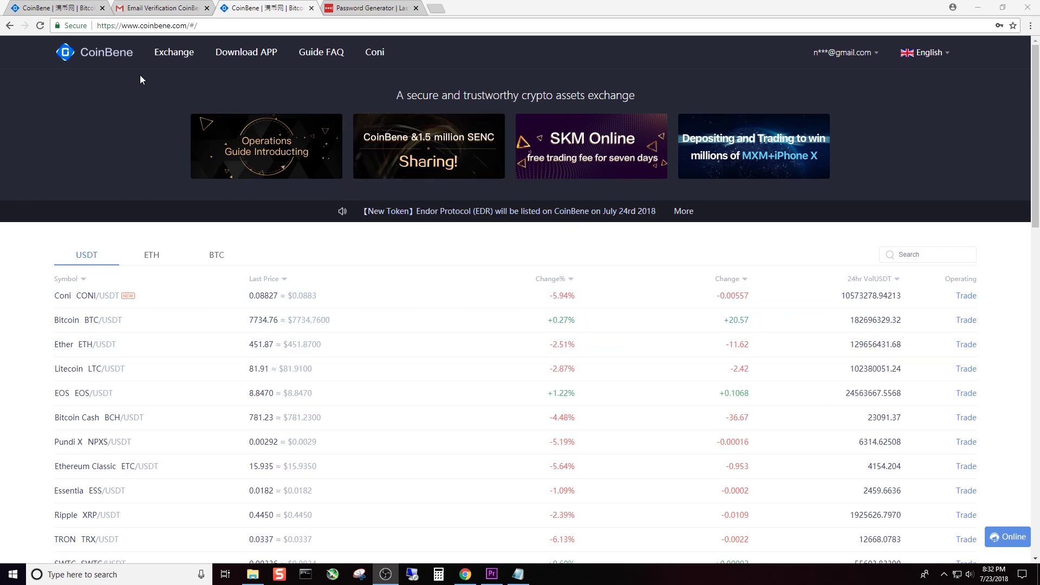
{"action": "left_click", "coordinate": [108, 58]}
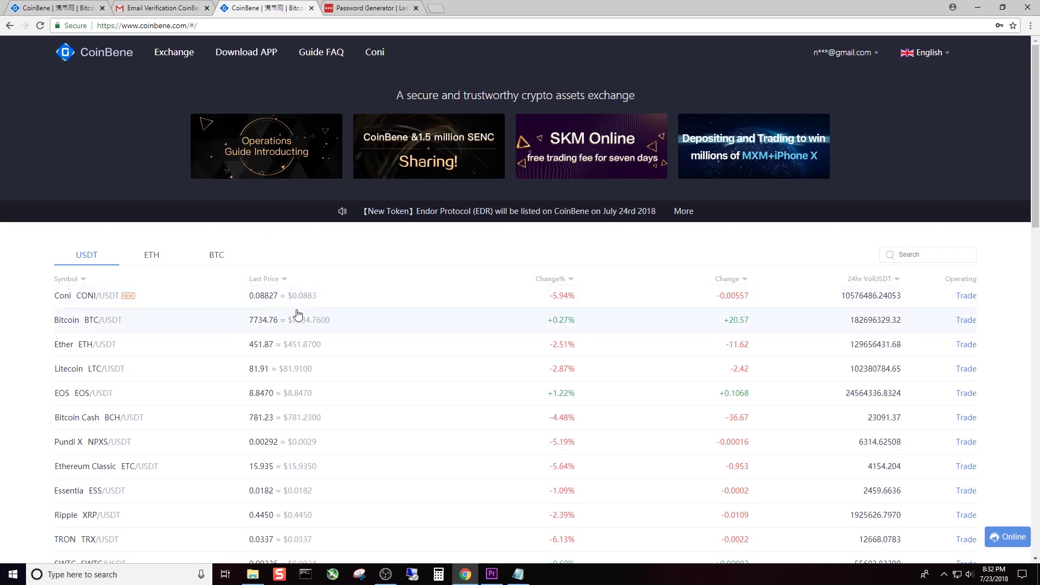
{"action": "scroll", "coordinate": [300, 325], "scroll_direction": "down", "scroll_amount": 3}
{"action": "scroll", "coordinate": [300, 325], "scroll_direction": "down", "scroll_amount": 4}
{"action": "scroll", "coordinate": [301, 320], "scroll_direction": "up", "scroll_amount": 7}
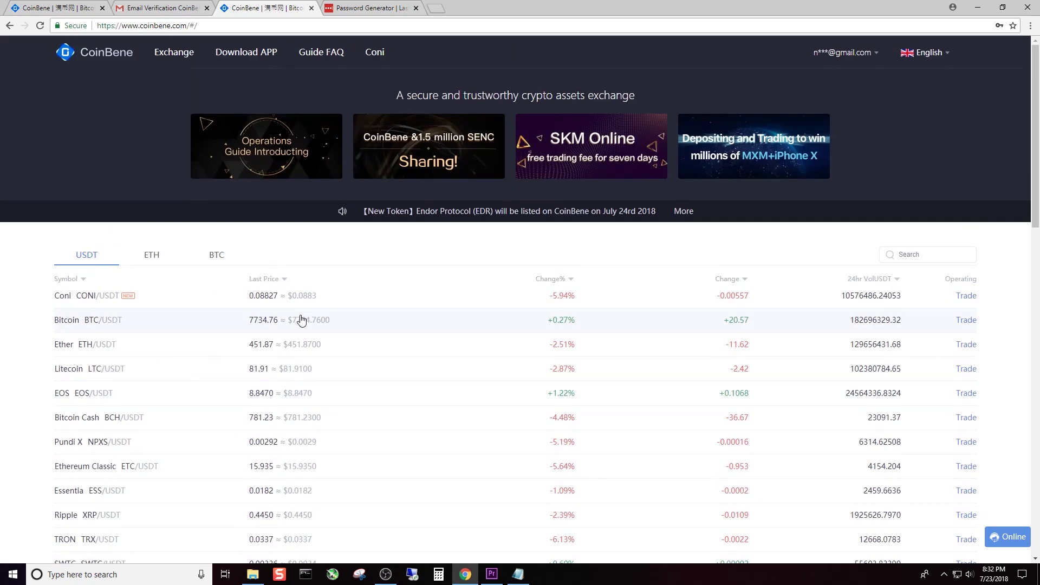